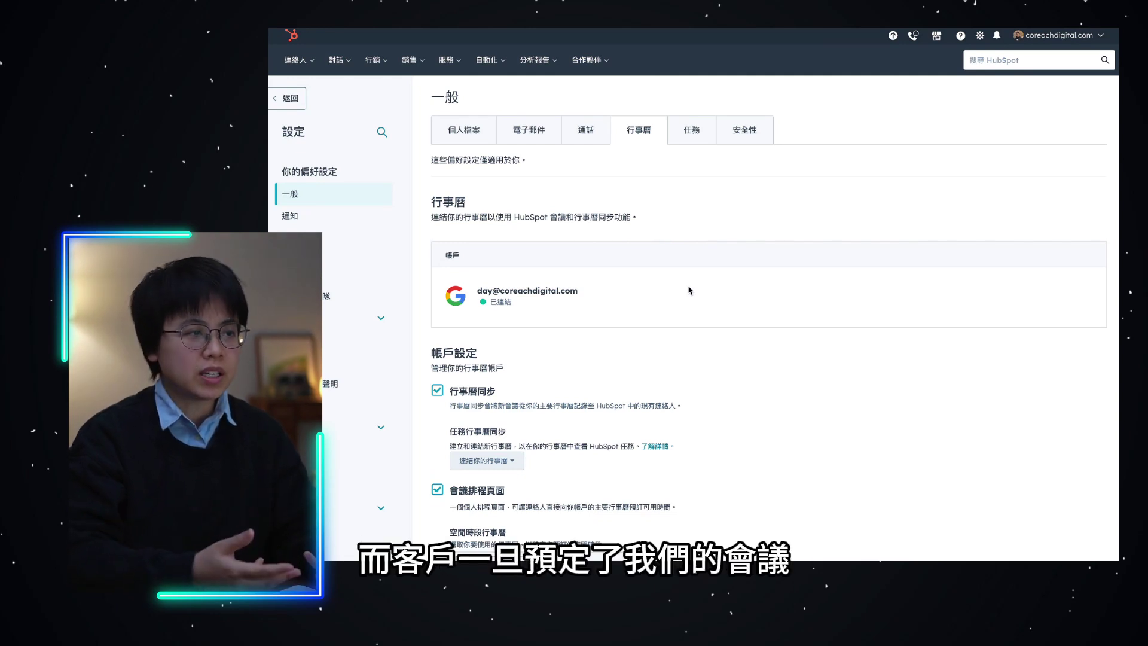
pyautogui.scroll(-1, 689, 290)
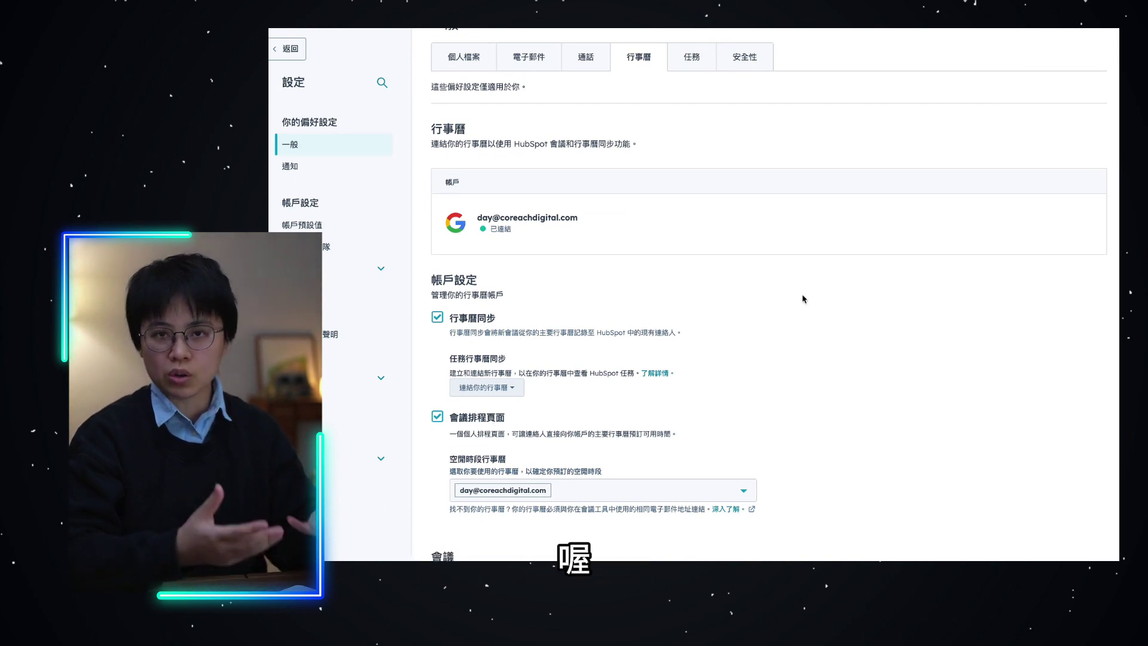
pyautogui.scroll(1, 803, 298)
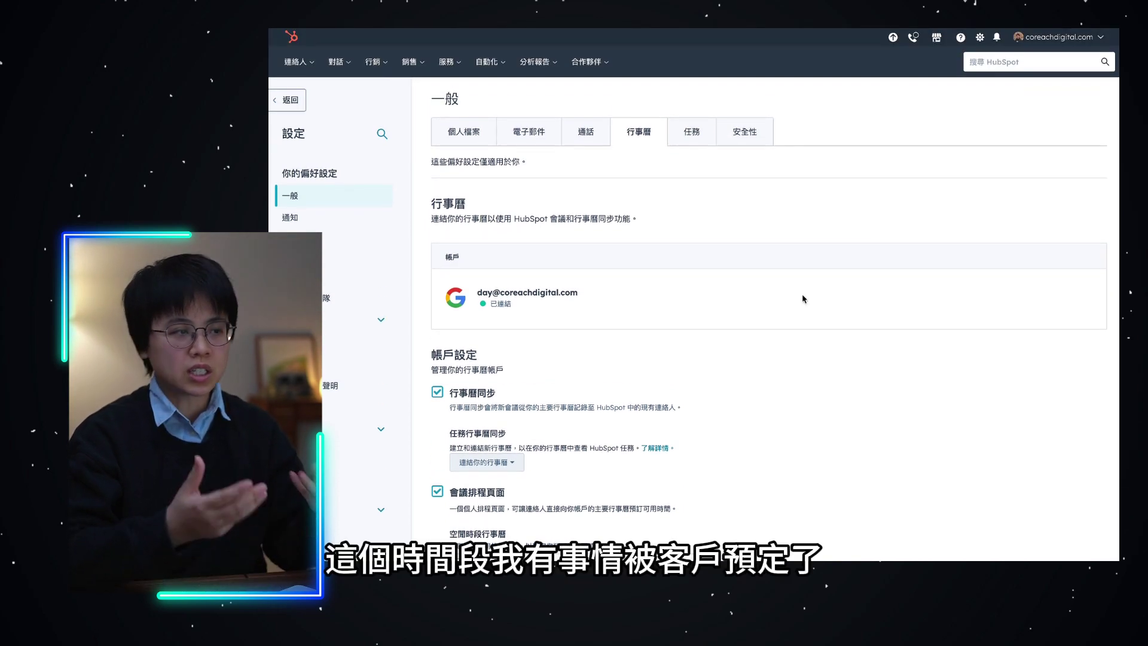
# Go to the sales meetings (會議) page and start creating a one-on-one (一對一) scheduling page.
pyautogui.click(415, 61)
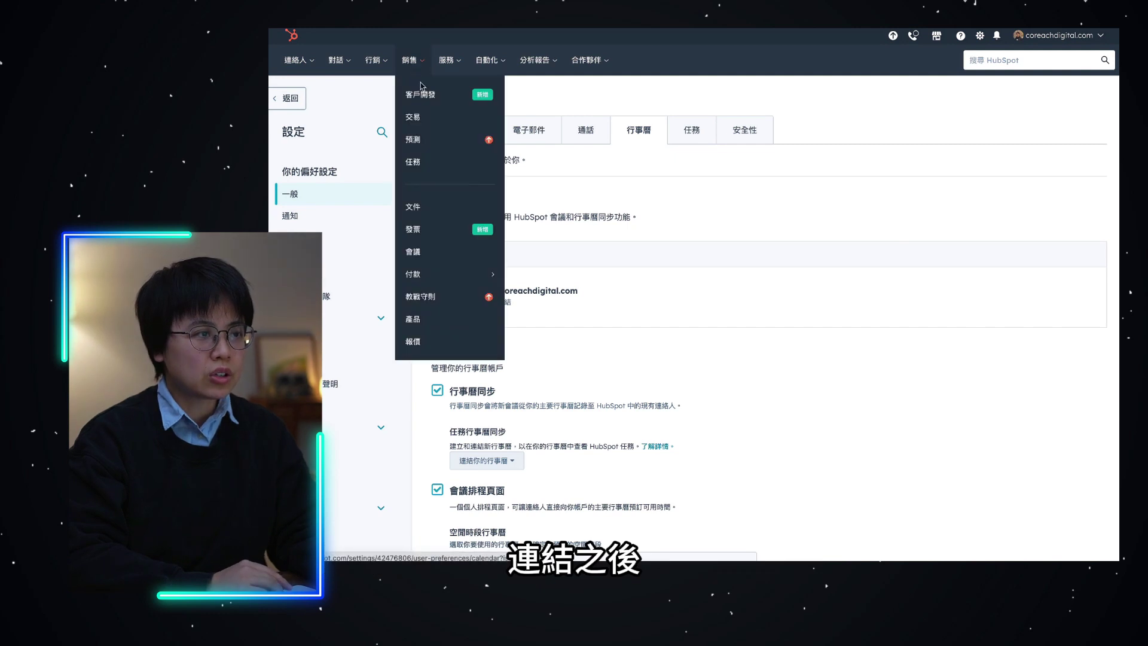
pyautogui.click(422, 253)
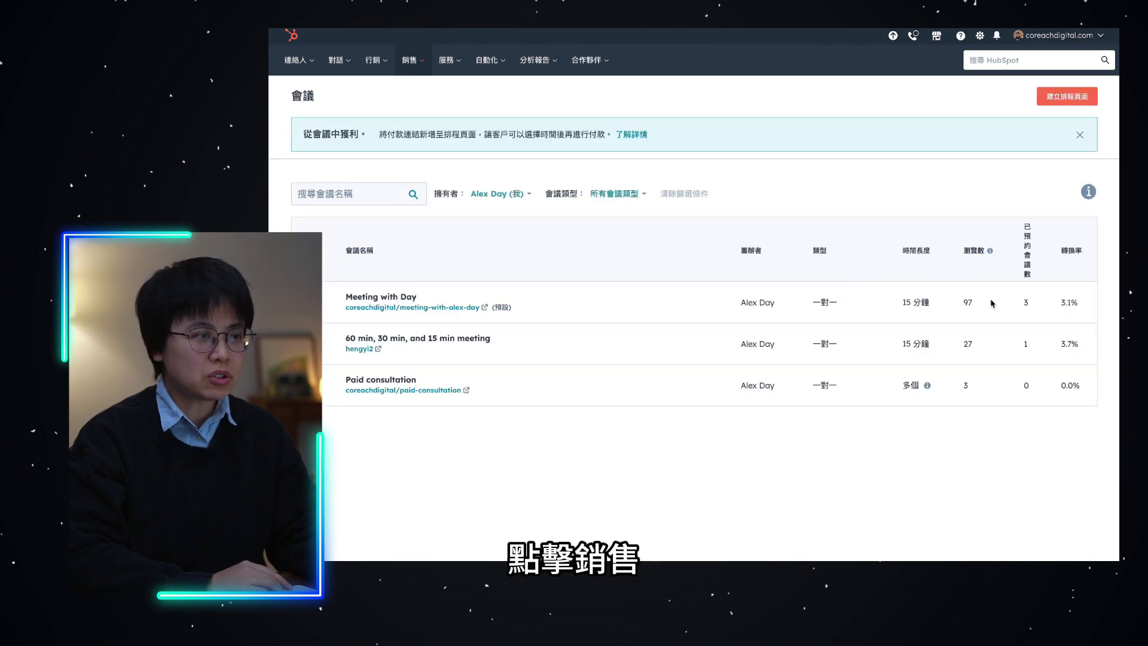
pyautogui.click(1062, 103)
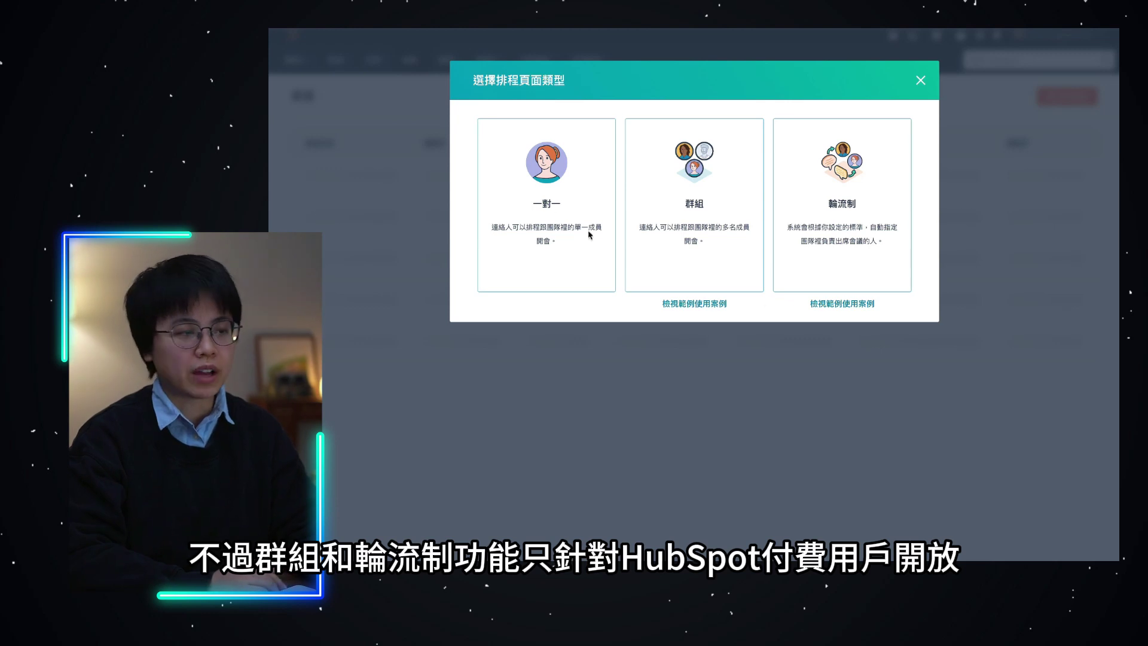
pyautogui.click(551, 196)
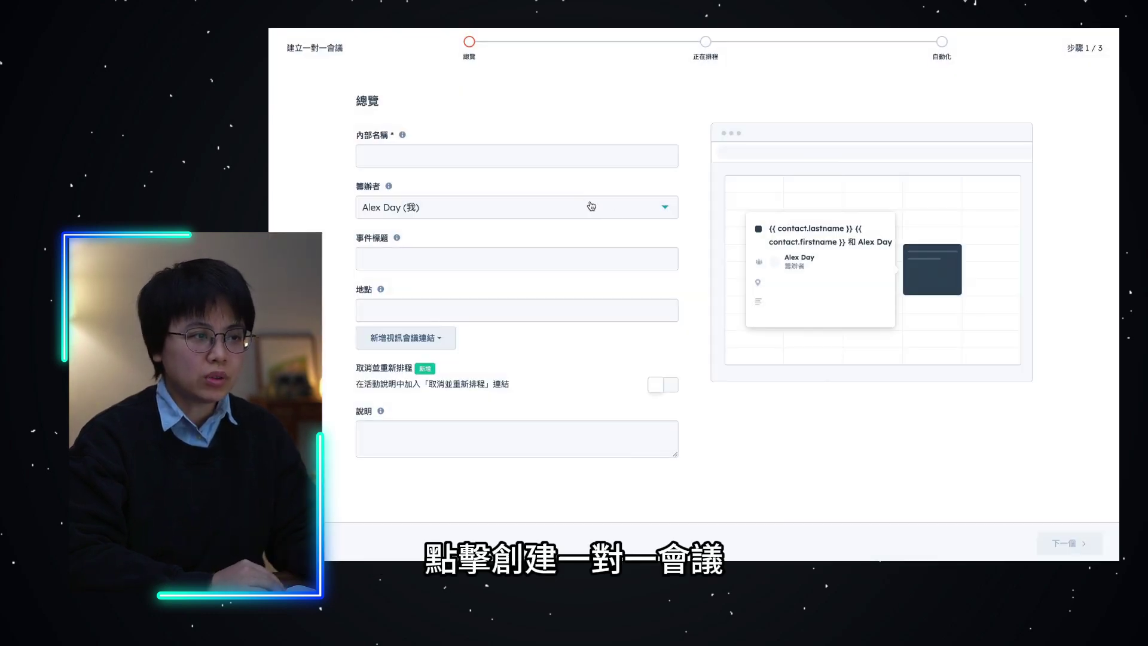
# Enter "Test Demo" as the meeting's internal name.
pyautogui.click(497, 159)
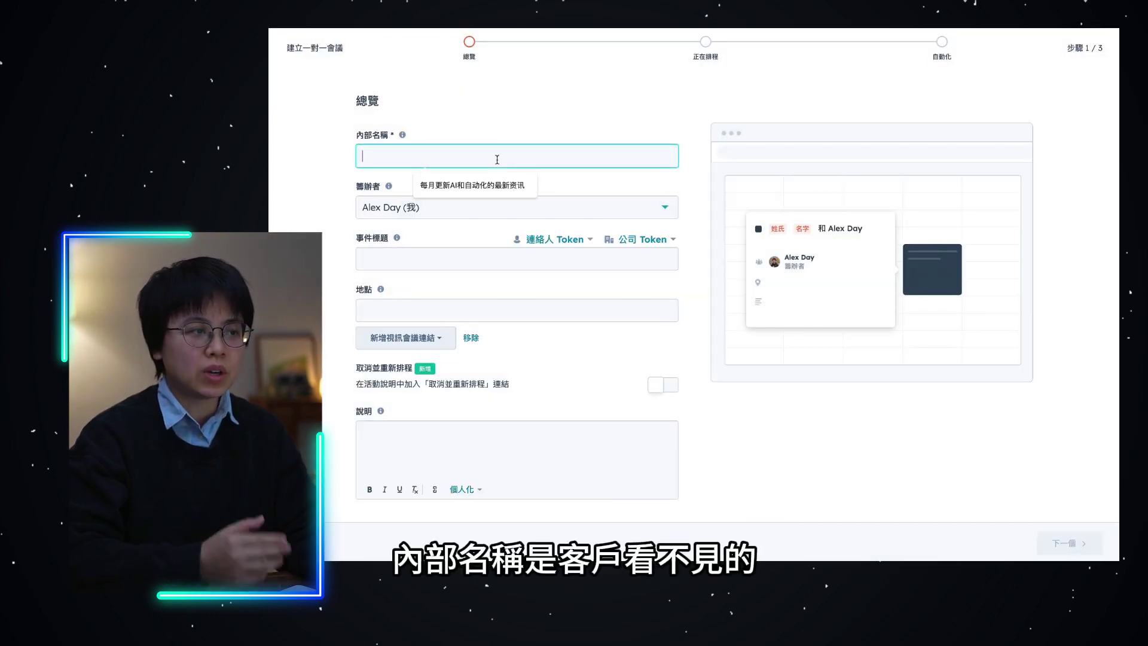
pyautogui.write('Test')
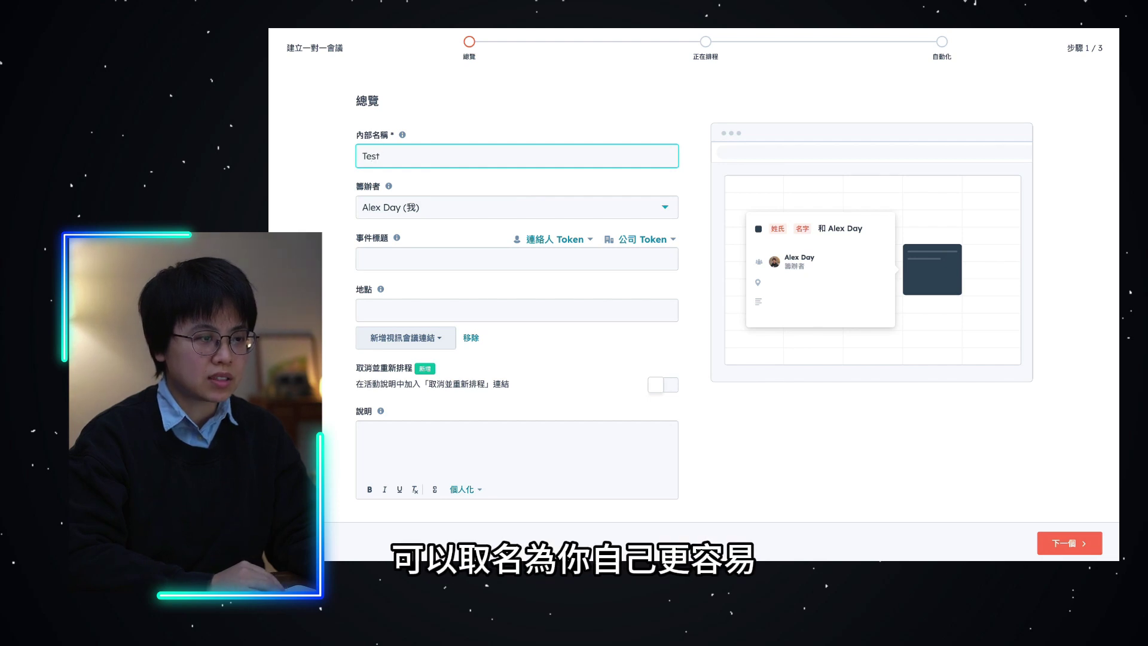
pyautogui.write(' Demo')
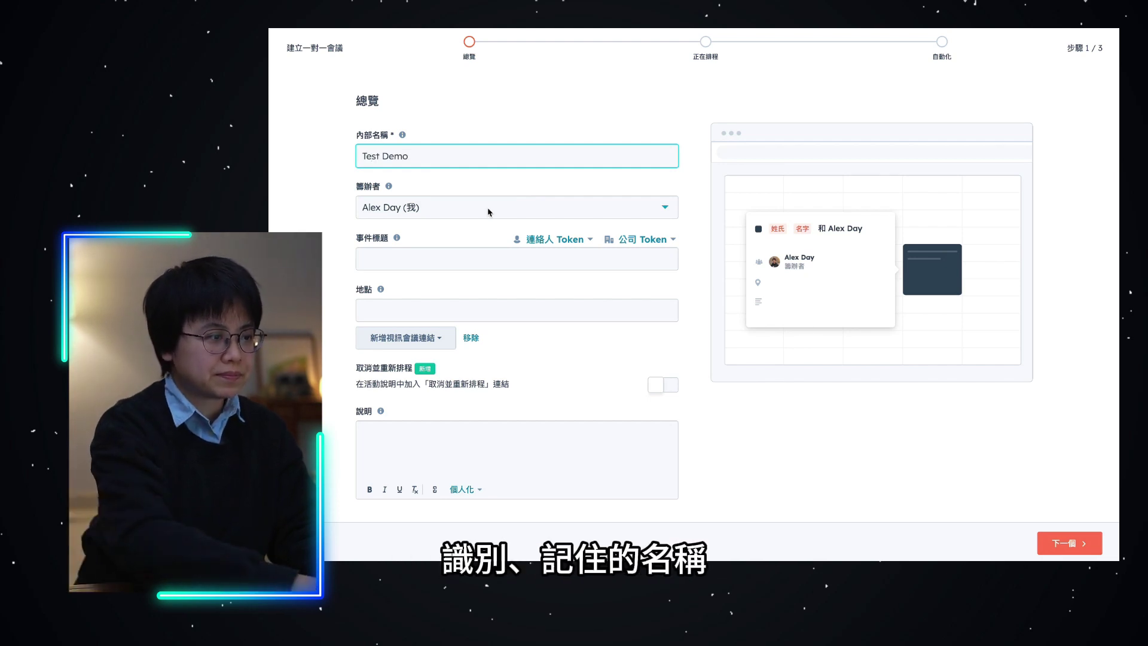
# Enter 初步沟通 as the event title.
pyautogui.click(441, 265)
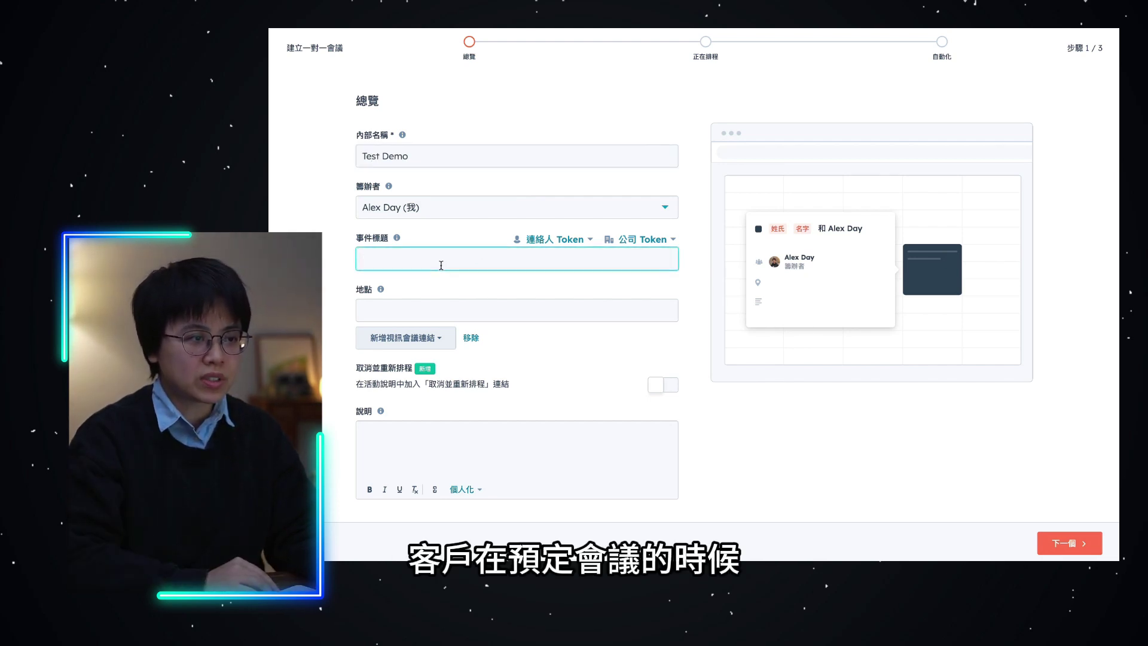
pyautogui.write('Hi')
pyautogui.press('BackSpace')
pyautogui.press('BackSpace')
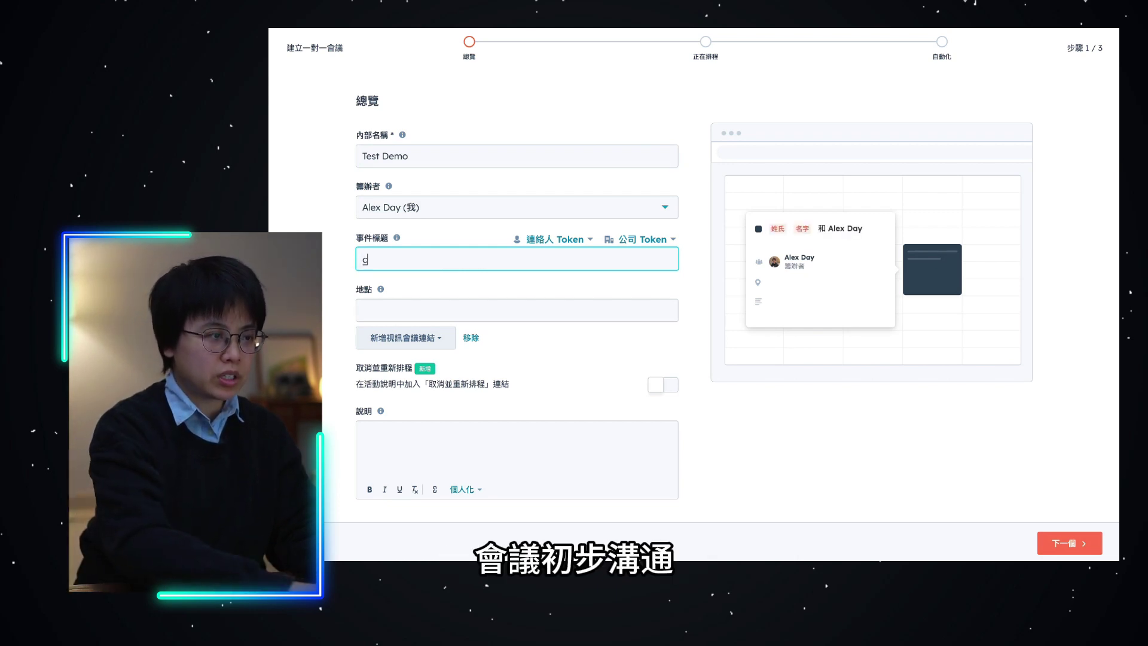
pyautogui.write('chu b2gou tong')
pyautogui.press('space')
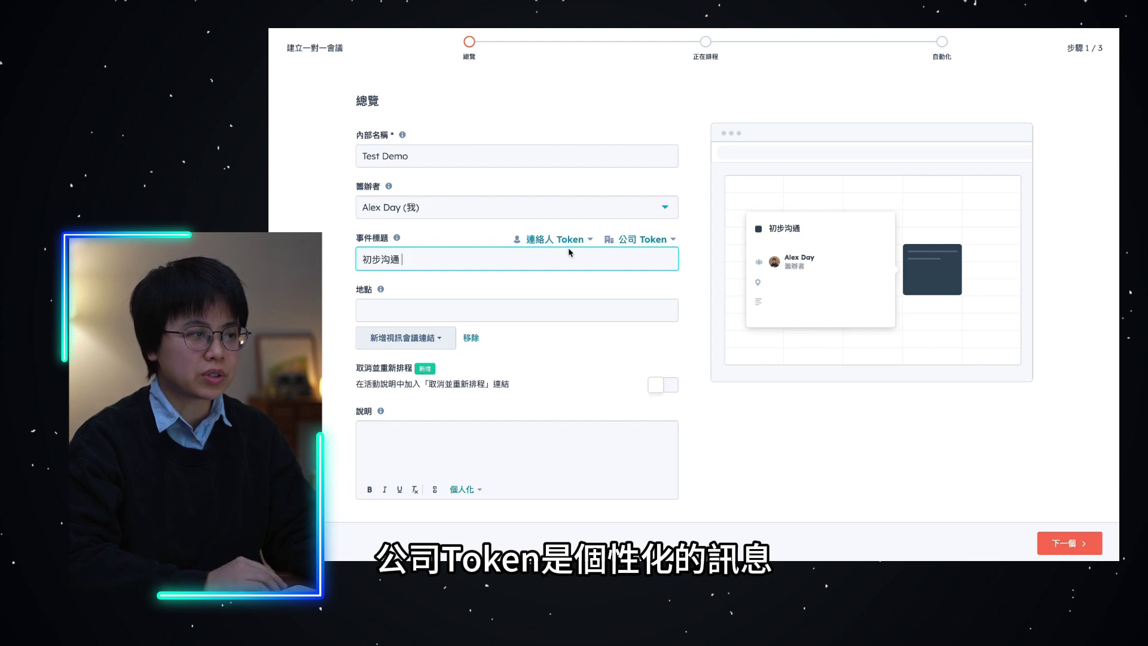
# Insert 与 and the company name (公司名稱) token before 初步沟通 in the event title.
pyautogui.click(365, 258)
pyautogui.write('与')
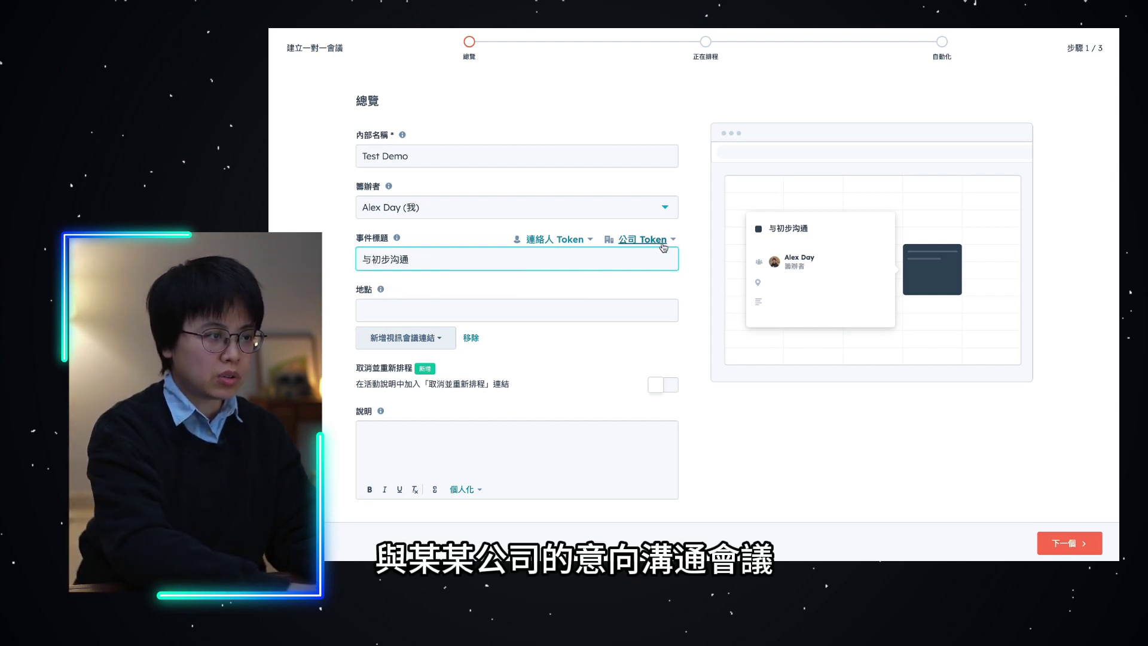
pyautogui.click(663, 247)
pyautogui.click(589, 207)
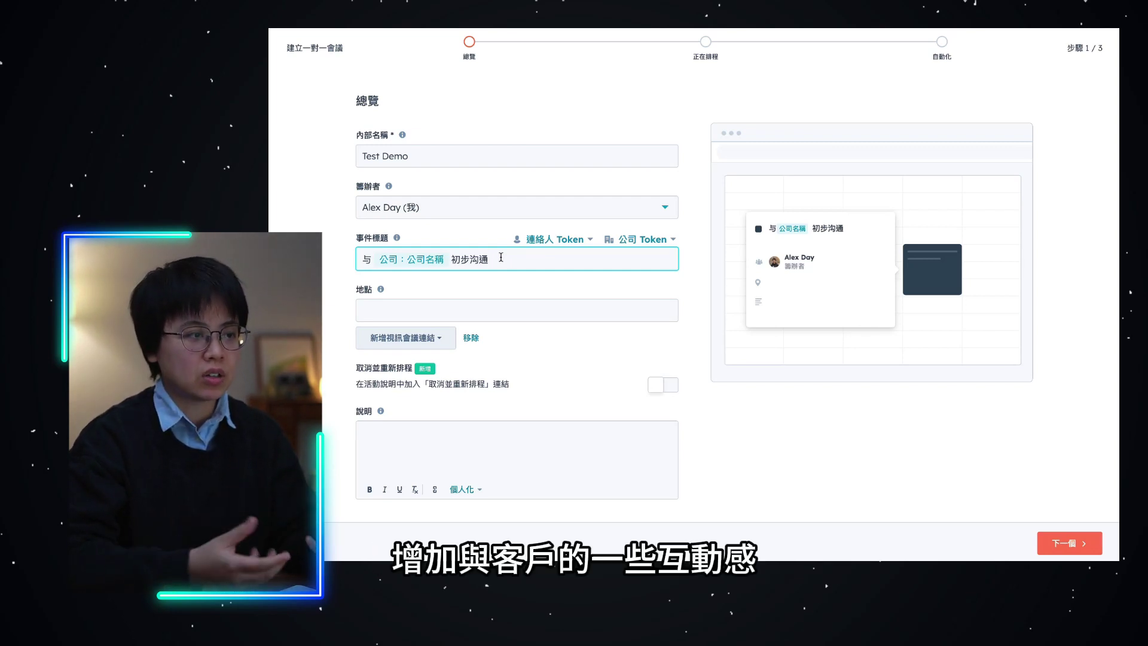
# Set the meeting location to a Zoom video conference link.
pyautogui.click(459, 307)
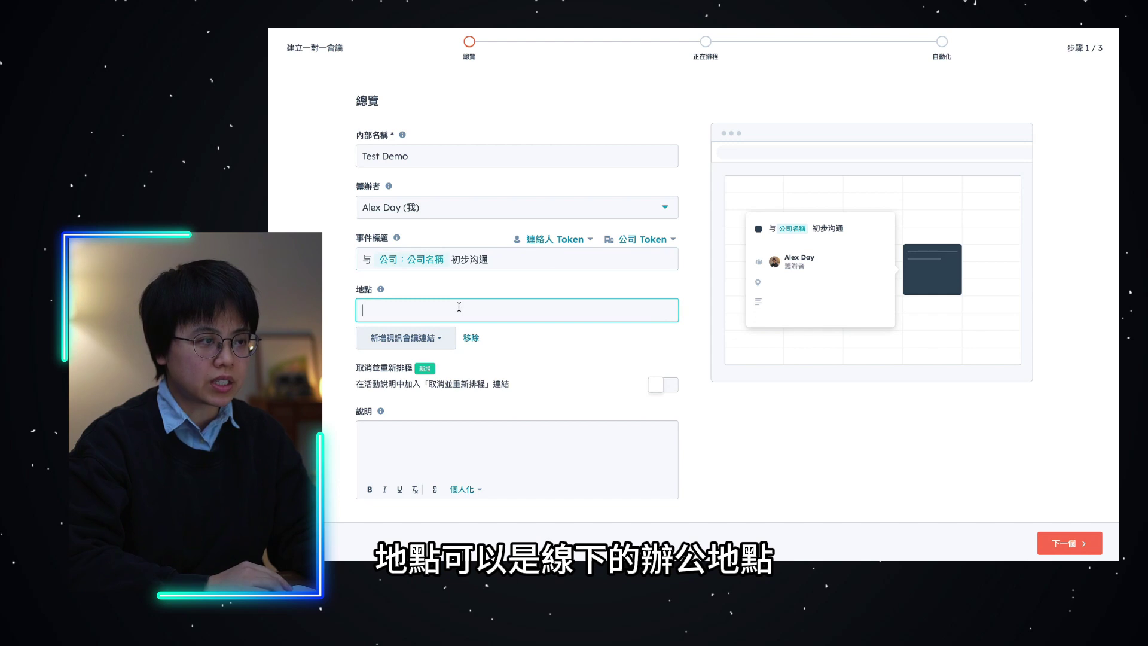
pyautogui.click(434, 343)
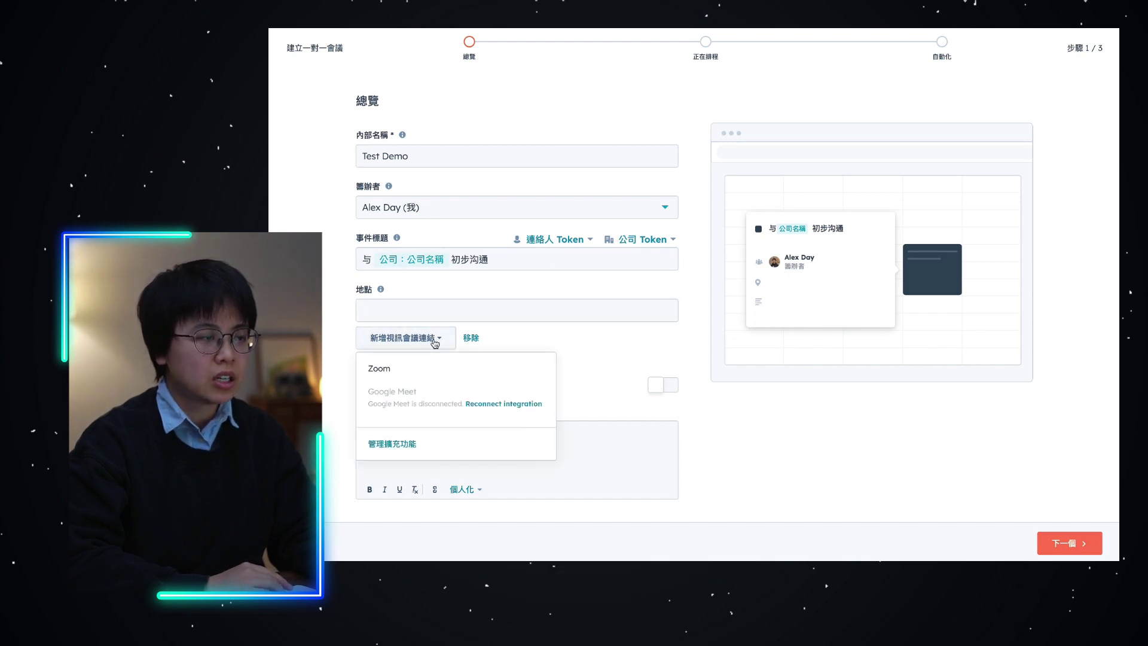
pyautogui.click(432, 378)
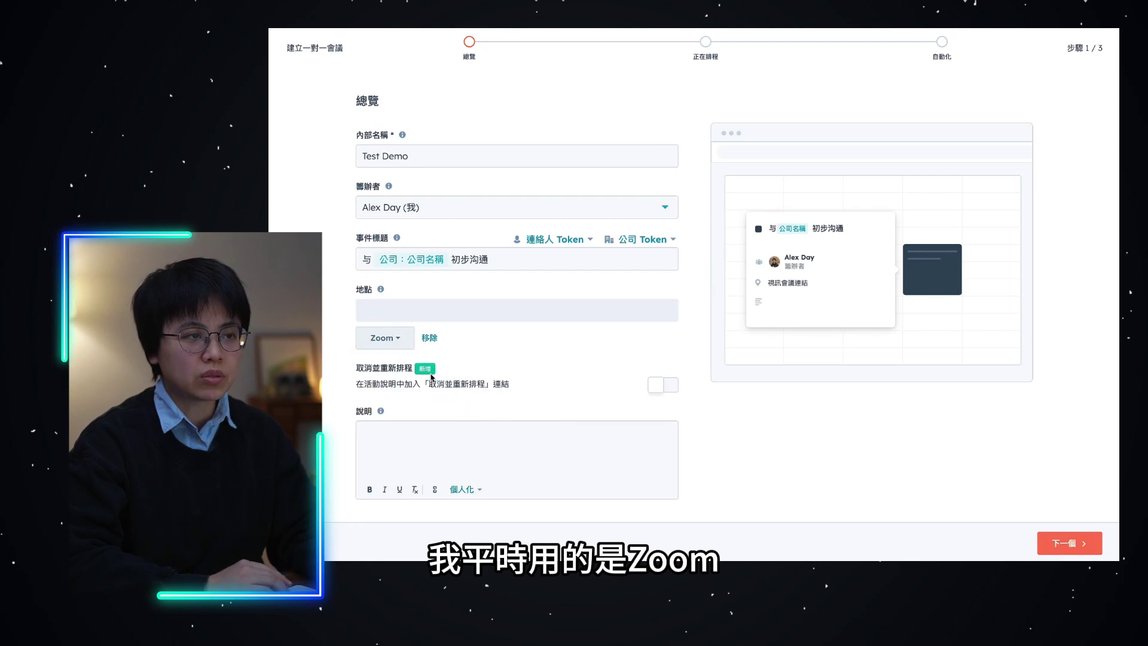
# Turn on the cancel and reschedule links (取消並重新排程) in the event description.
pyautogui.click(671, 388)
pyautogui.scroll(-1, 509, 448)
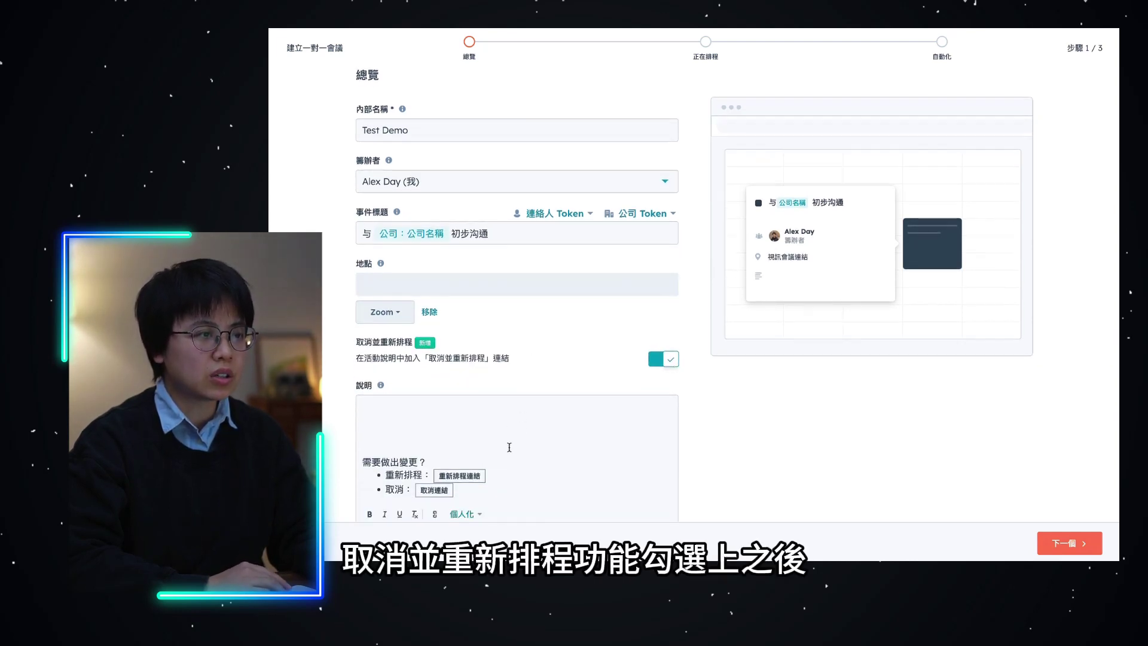
pyautogui.scroll(-1, 509, 447)
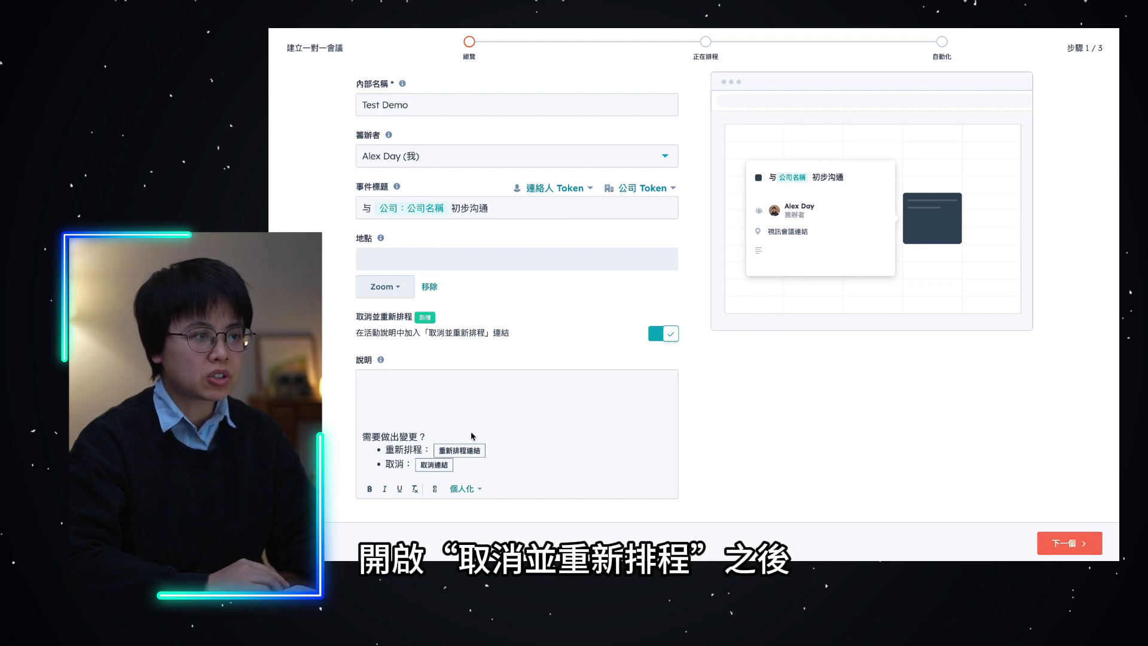
# Start the description with the greeting "Hi", the contact first name (名字) token and a comma.
pyautogui.click(395, 406)
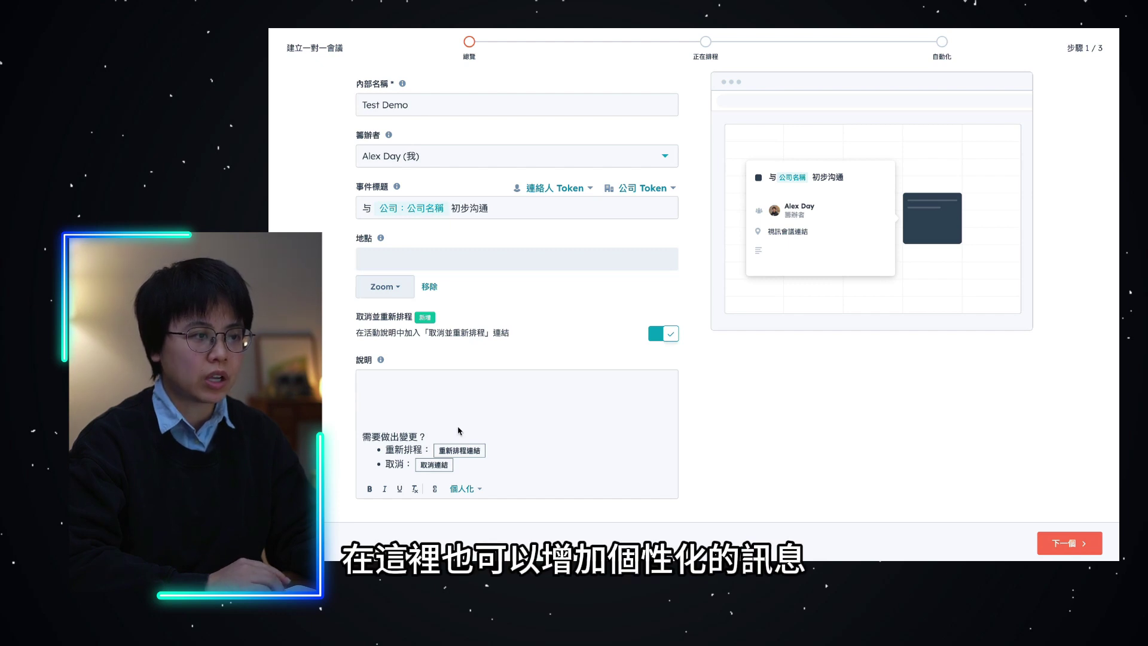
pyautogui.write('Hi')
pyautogui.click(466, 488)
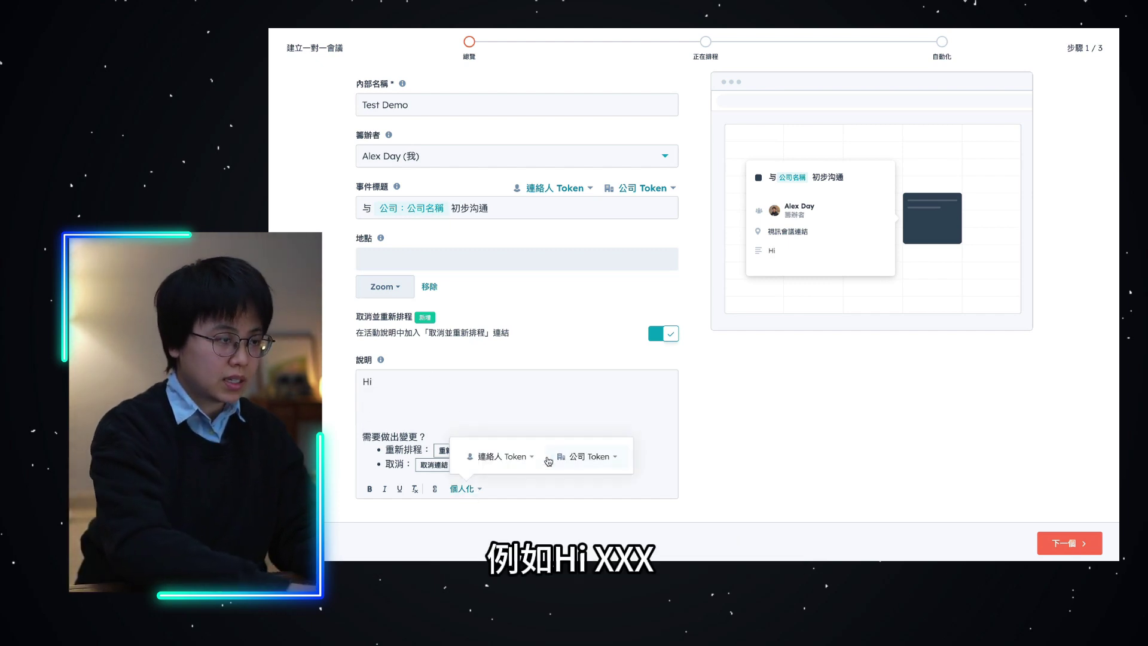
pyautogui.click(502, 456)
pyautogui.click(483, 352)
pyautogui.write(',g')
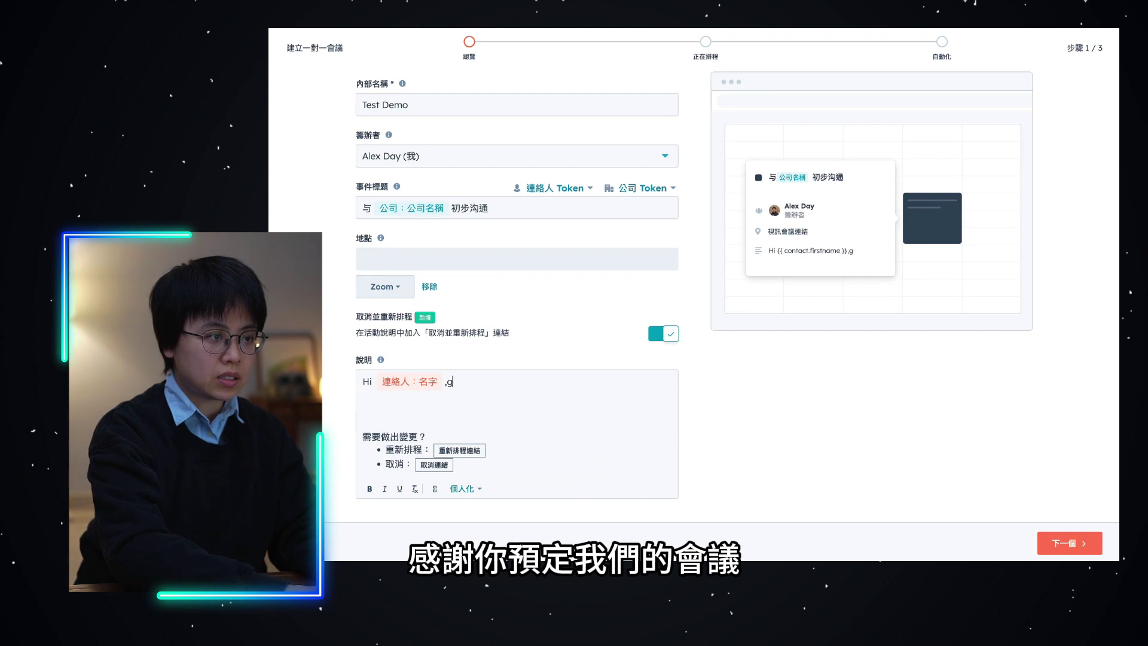
# Add a new line to the description below the greeting reading 感谢你预定我们的会议，我们将和你探讨合作的可能性。.
pyautogui.press('Return')
pyautogui.write('ganxieniyudingwomende')
pyautogui.press('space')
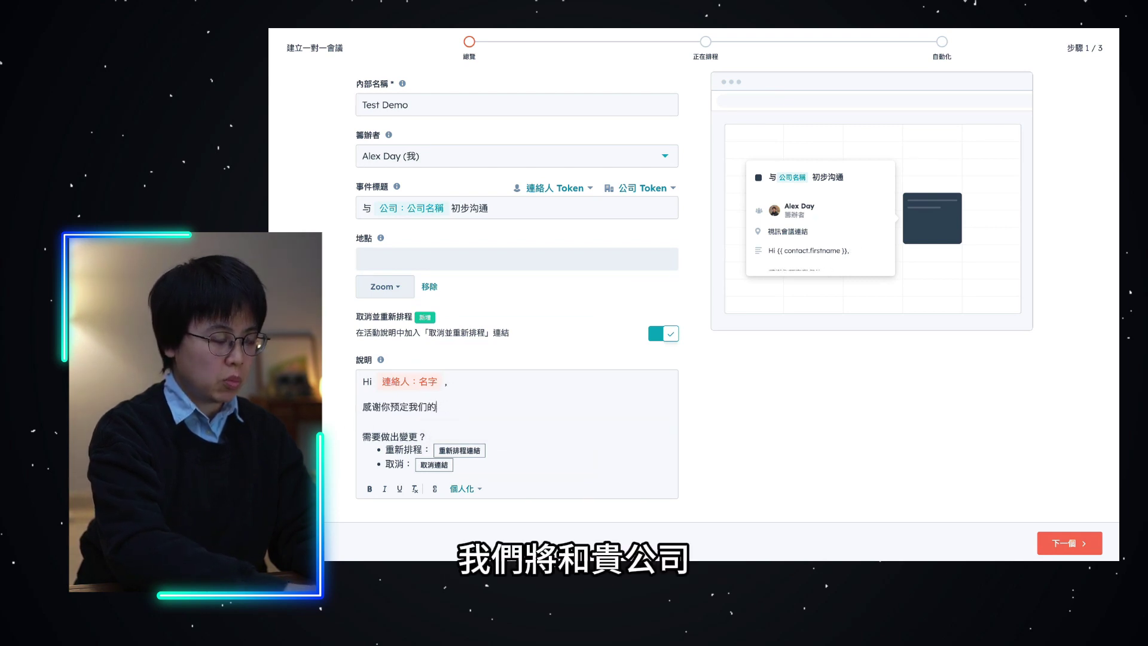
pyautogui.write('huiyi3,women')
pyautogui.press('space')
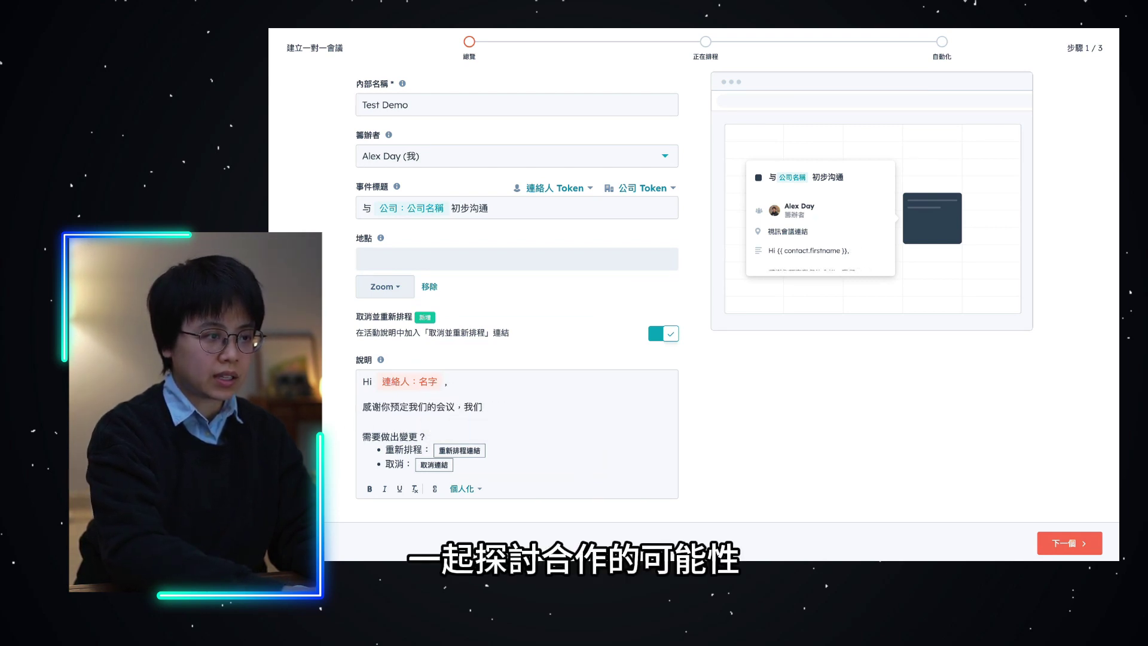
pyautogui.write('jianghenitantao')
pyautogui.press('space')
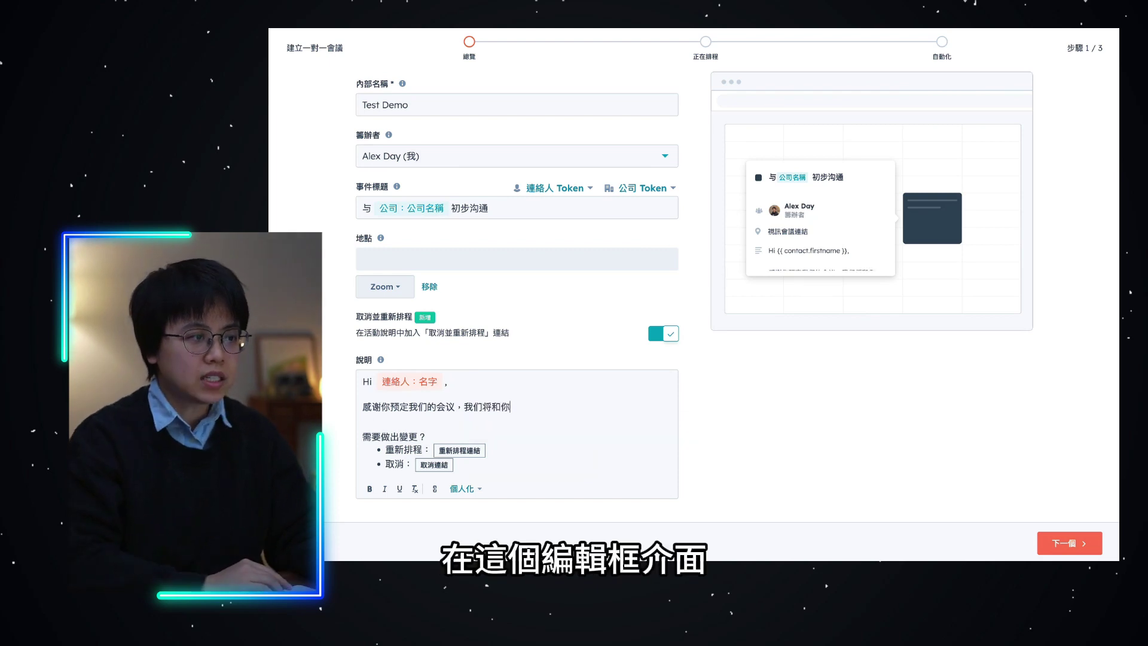
pyautogui.write('hez')
pyautogui.press('space')
pyautogui.write('dekenengxing')
pyautogui.press('space')
pyautogui.write('.')
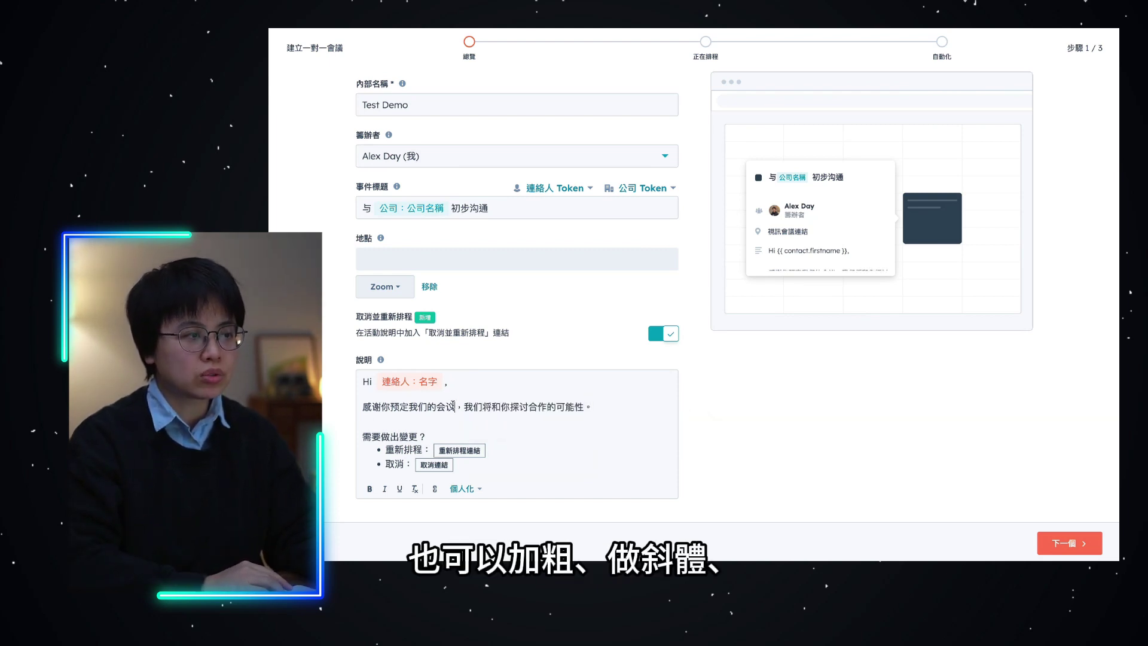
pyautogui.moveTo(452, 407); pyautogui.dragTo(357, 411)
pyautogui.click(529, 444)
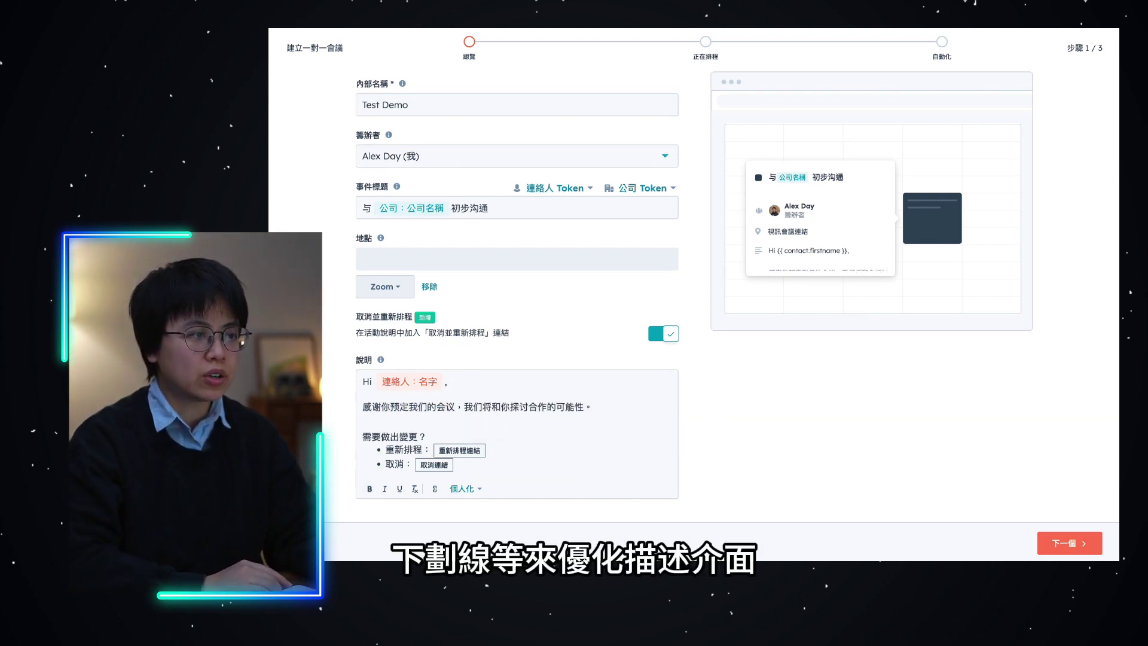
# Continue to the scheduling stage and set the page link ending to "meeting-with-" followed by the organizer's last name.
pyautogui.click(1083, 546)
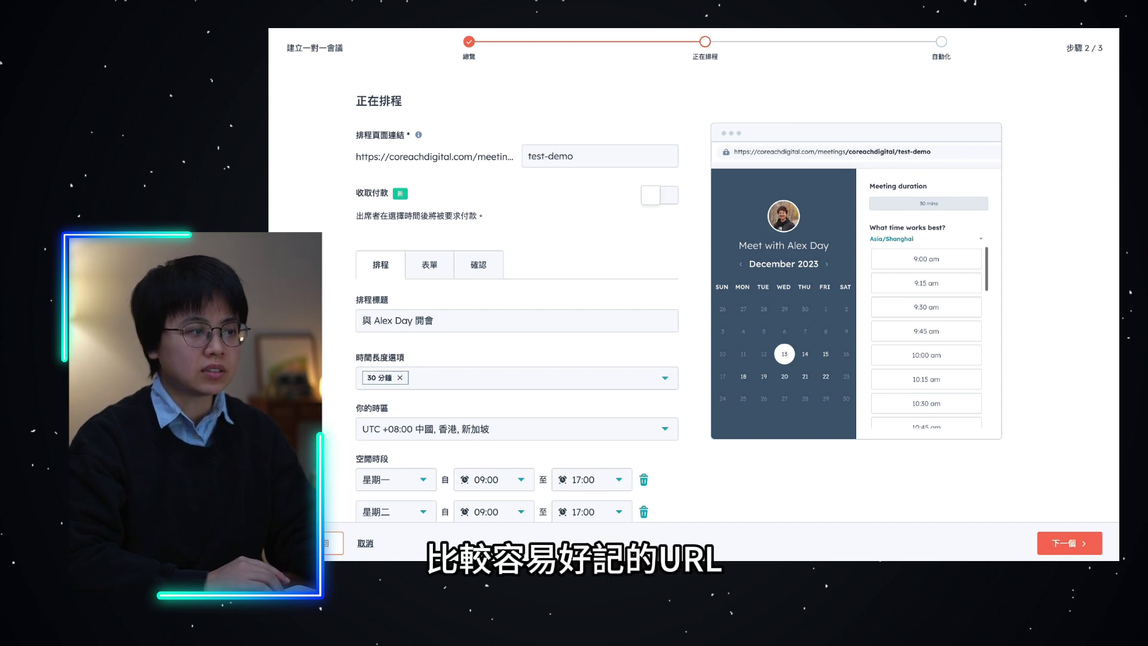
pyautogui.tripleClick(555, 159)
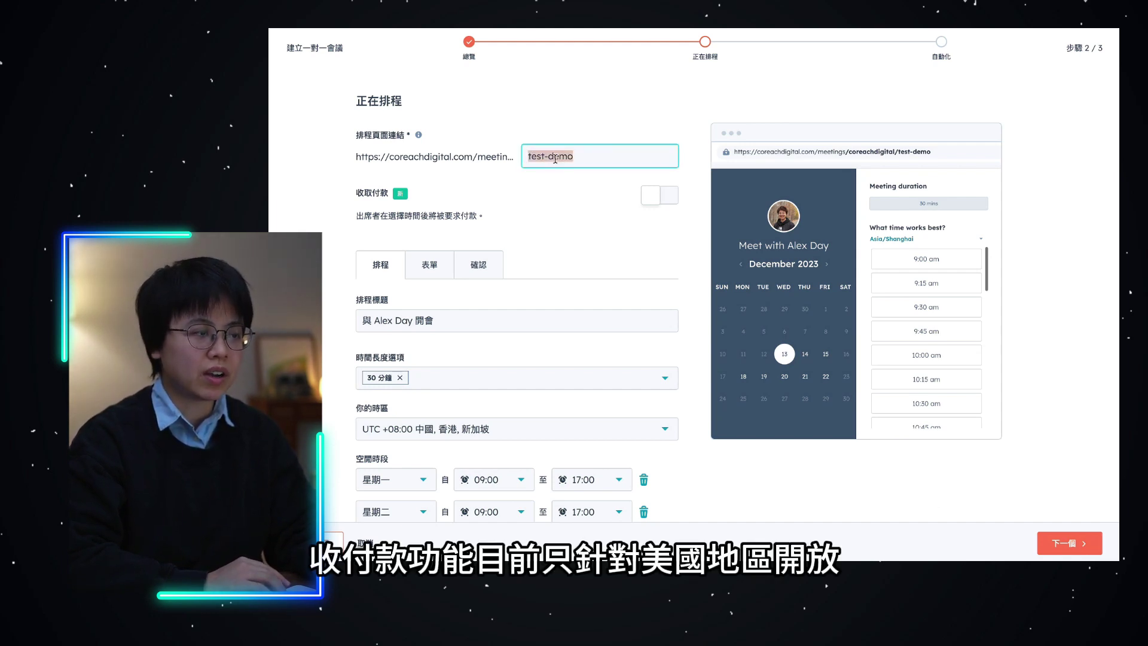
pyautogui.write('me-eetin')
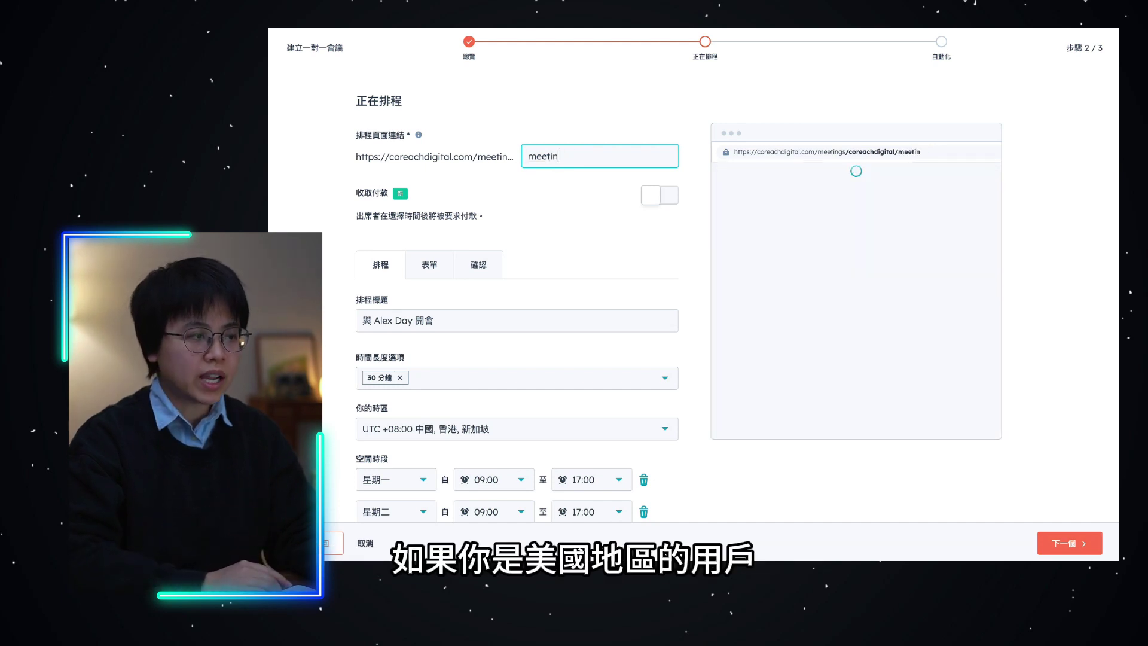
pyautogui.write('g-with-day')
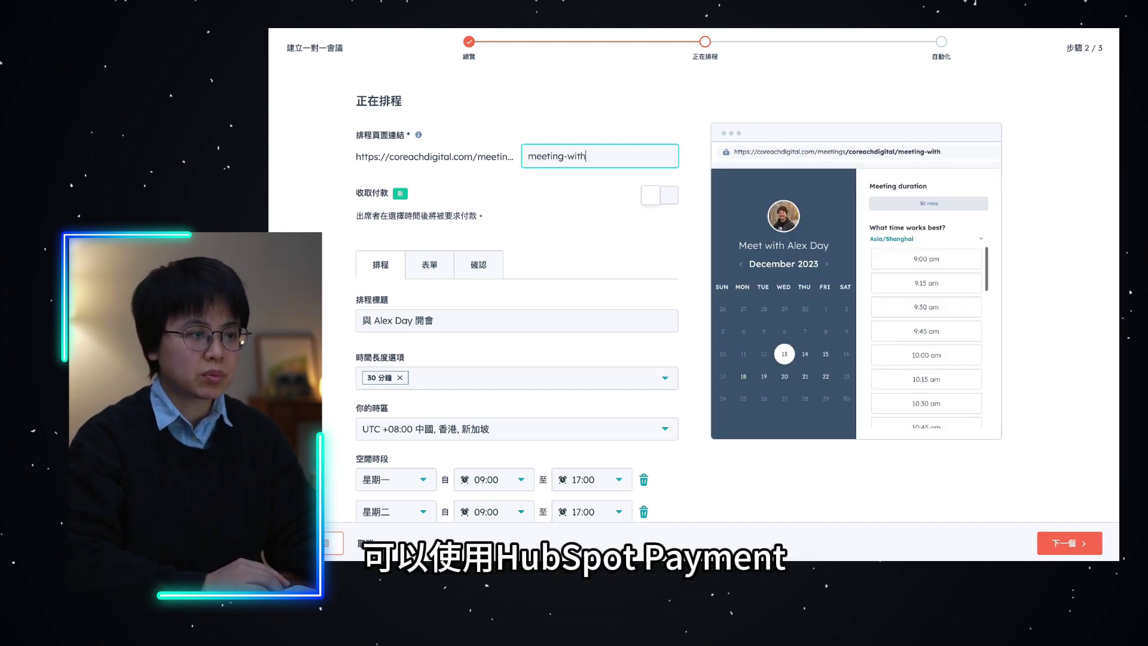
pyautogui.click(501, 227)
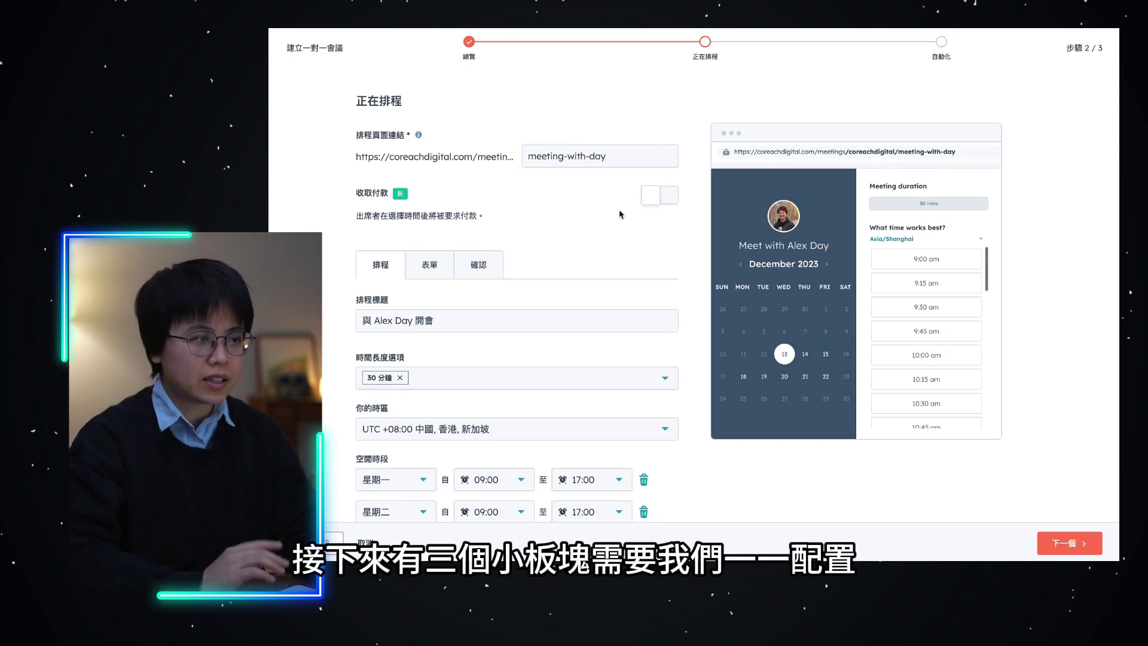
# Add 1 小時 (1 hour) to the meeting duration options (時間長度選項) alongside 30 minutes.
pyautogui.scroll(-2, 620, 214)
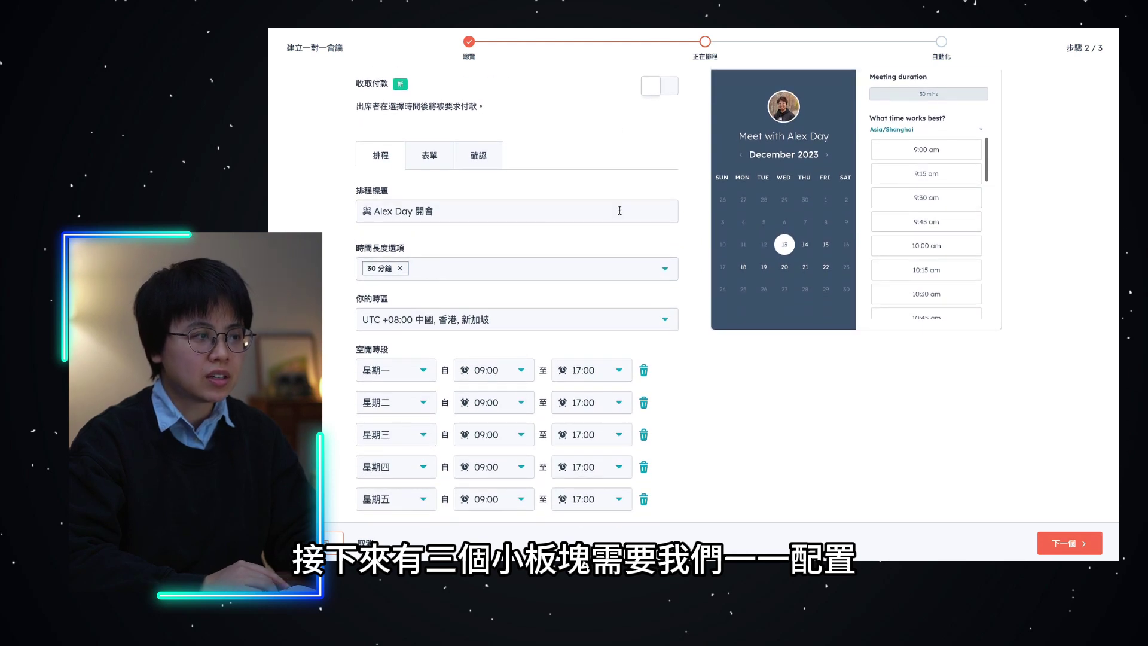
pyautogui.scroll(-1, 620, 211)
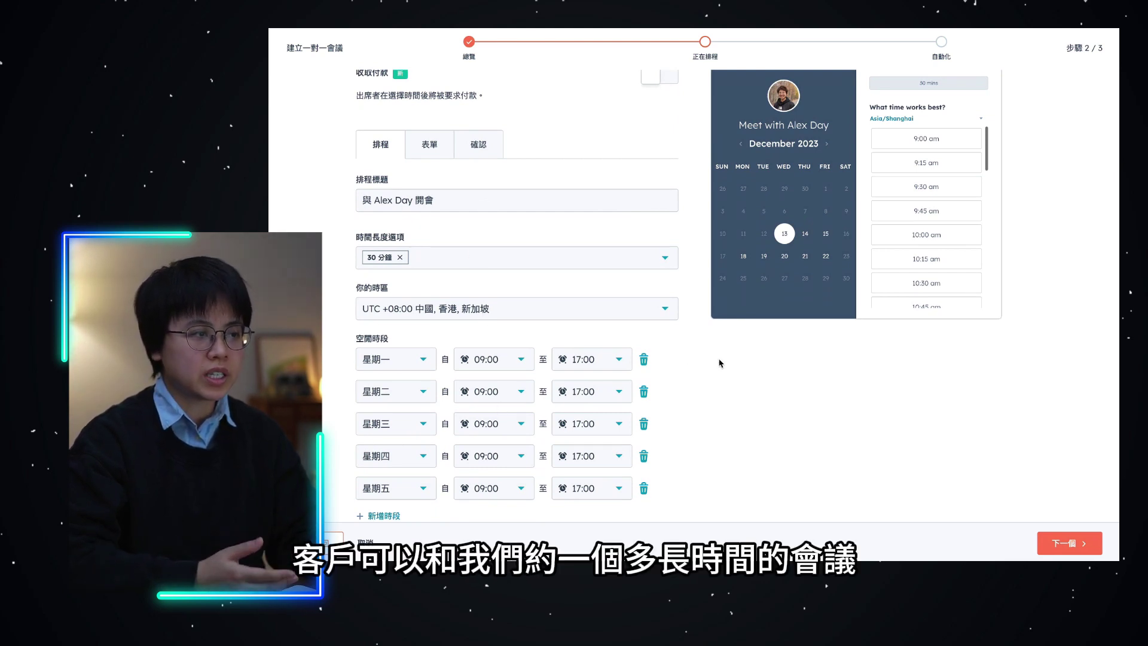
pyautogui.click(477, 260)
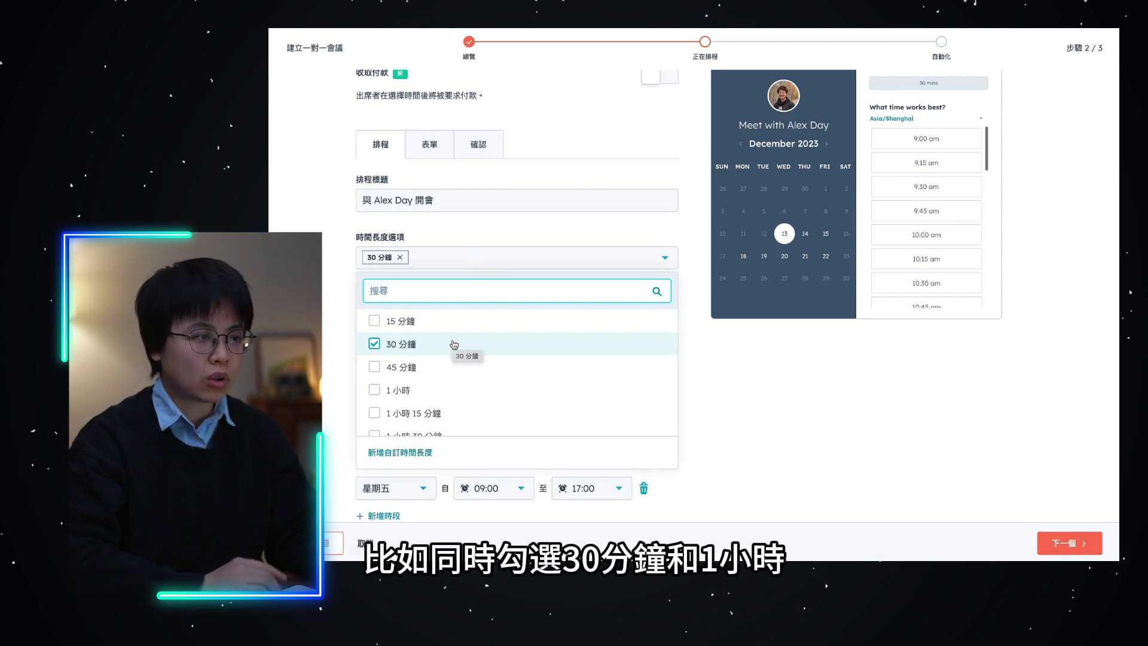
pyautogui.click(375, 392)
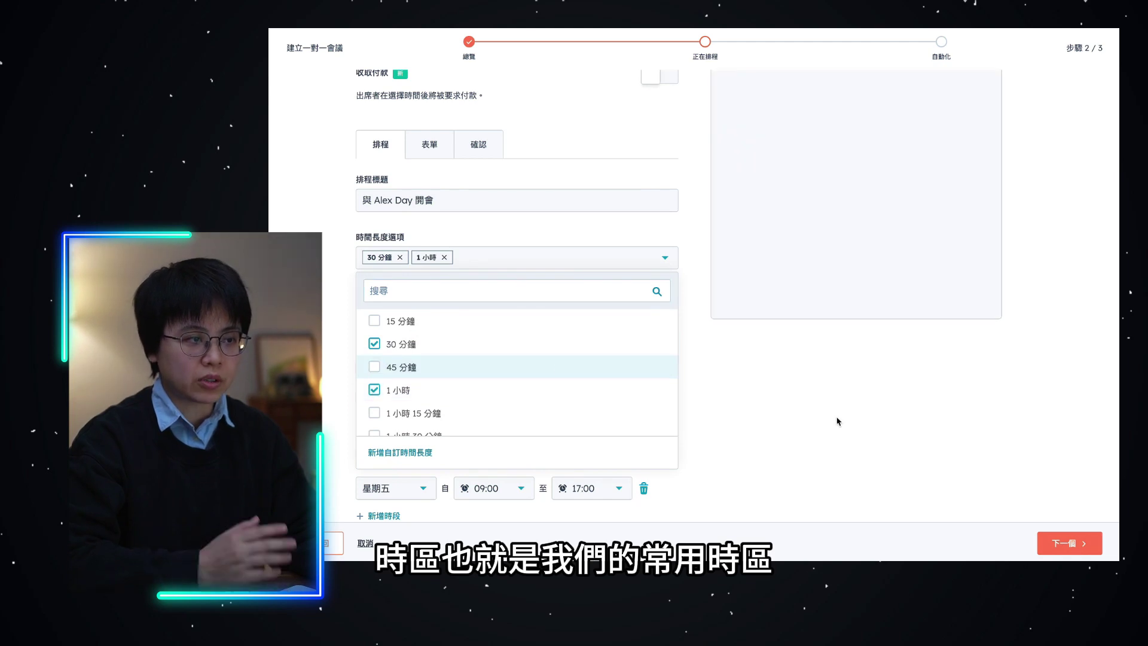
pyautogui.click(836, 421)
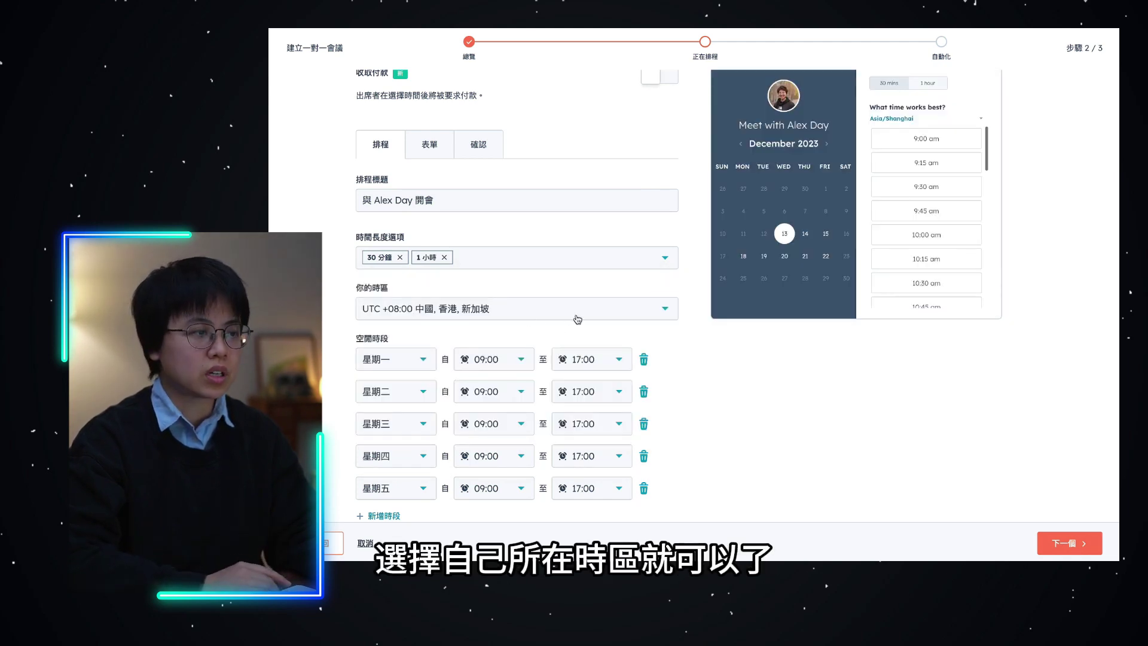
# Review the time zone choices (你的時區) and close the list without picking another one.
pyautogui.scroll(-1, 578, 319)
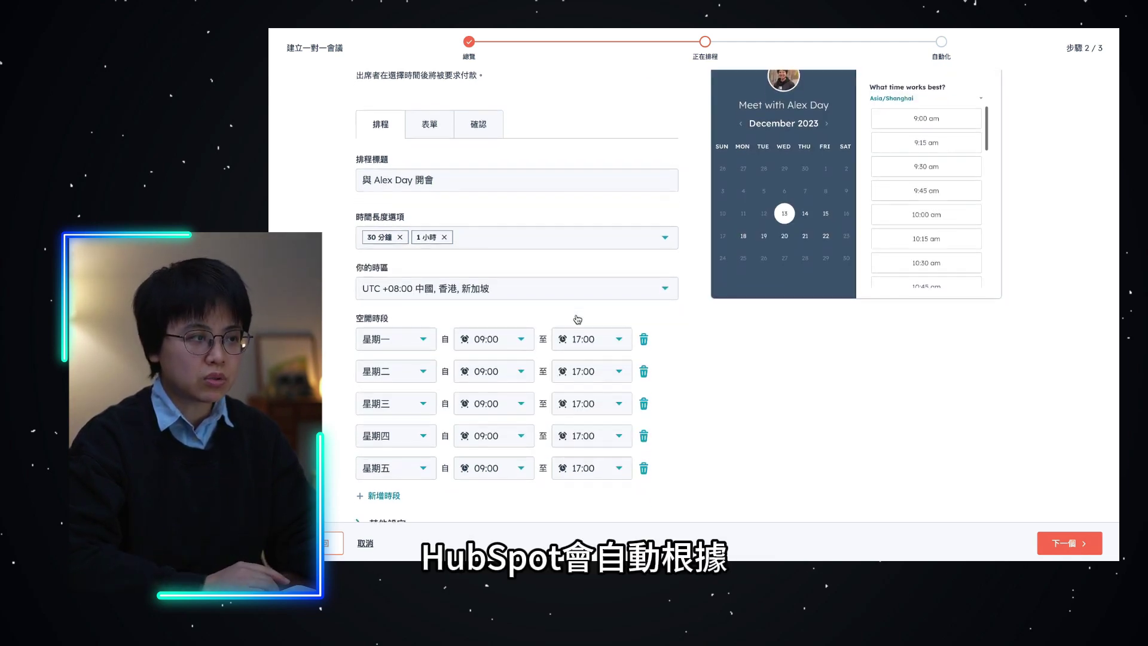
pyautogui.click(613, 275)
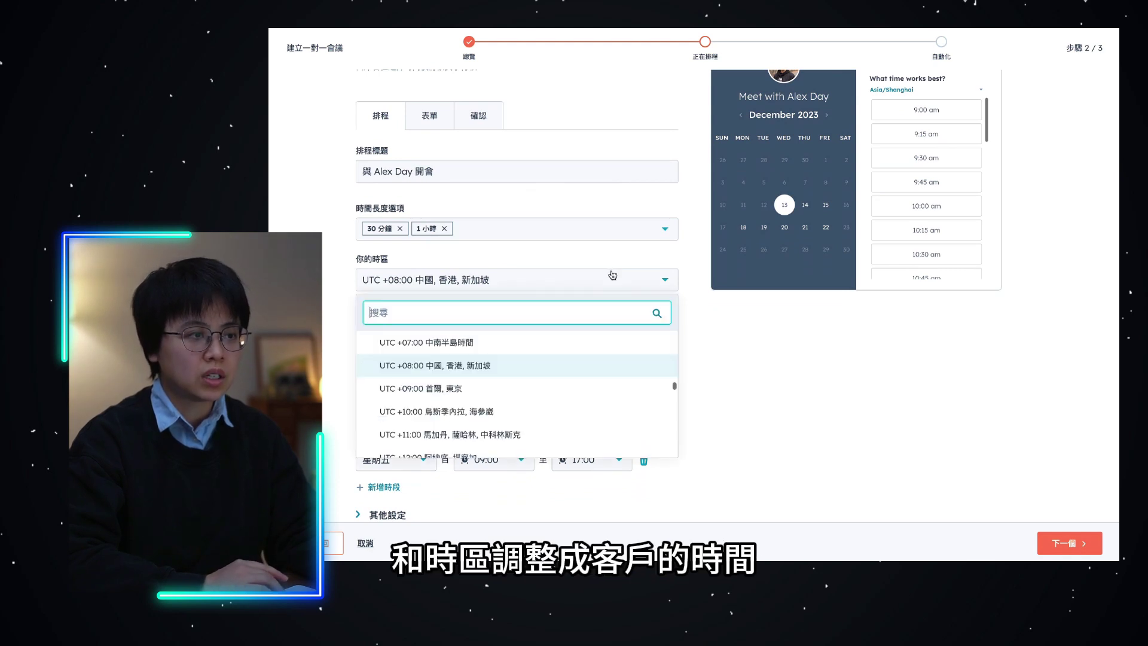
pyautogui.click(815, 379)
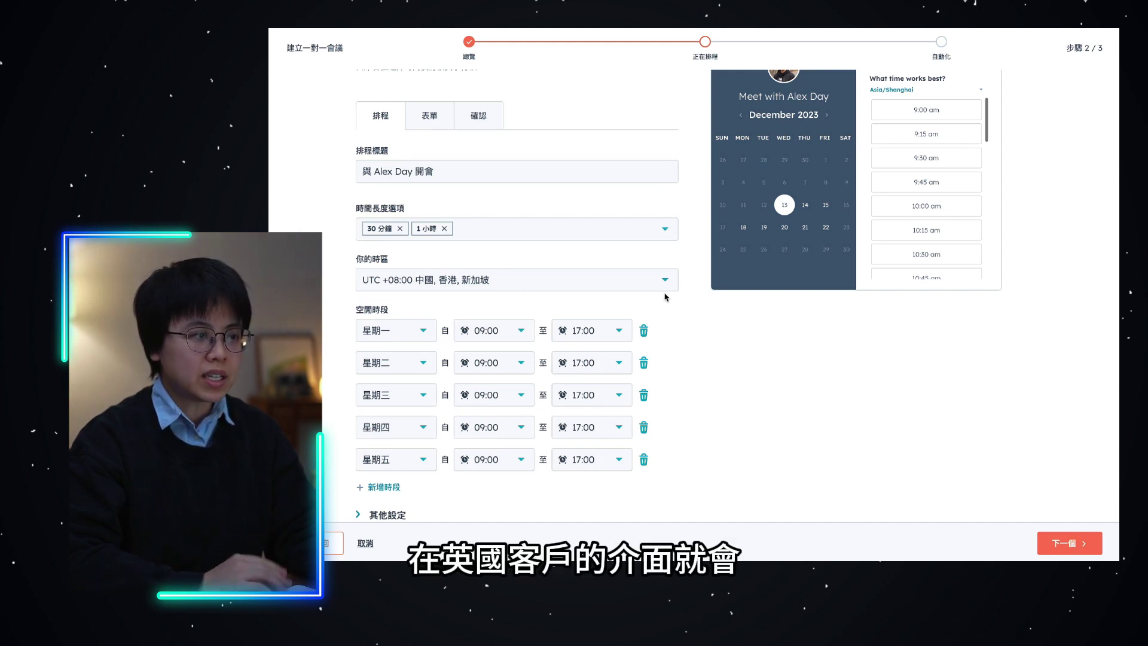
# Set Monday's (星期一) availability start time to 16:00.
pyautogui.click(504, 329)
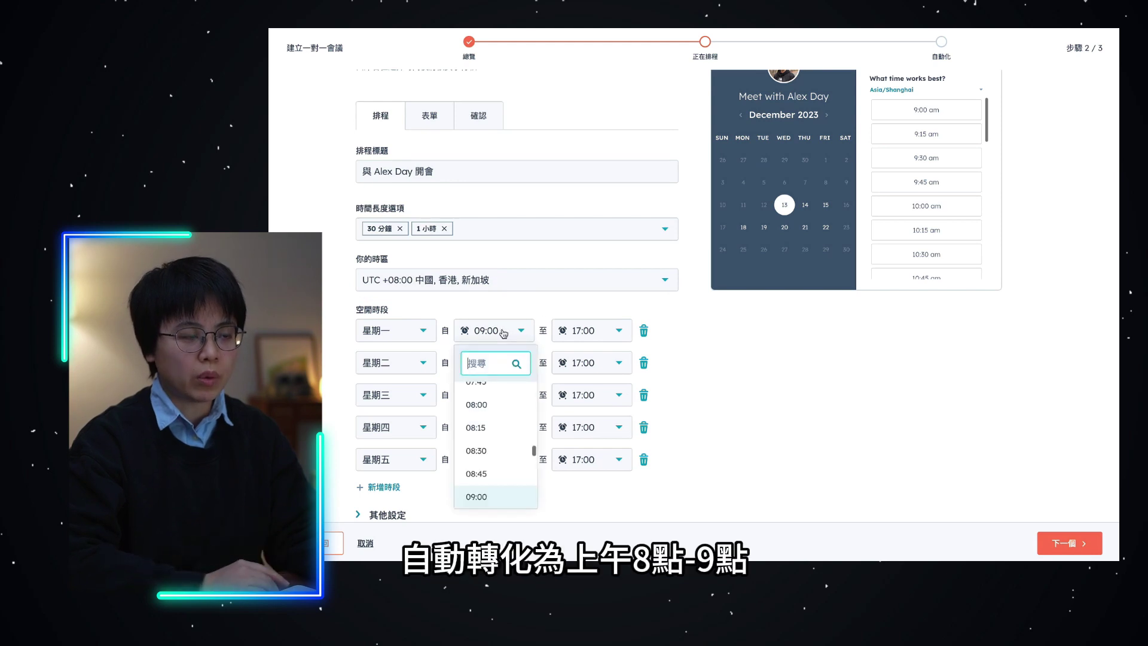
pyautogui.scroll(-4, 484, 418)
pyautogui.scroll(-6, 484, 429)
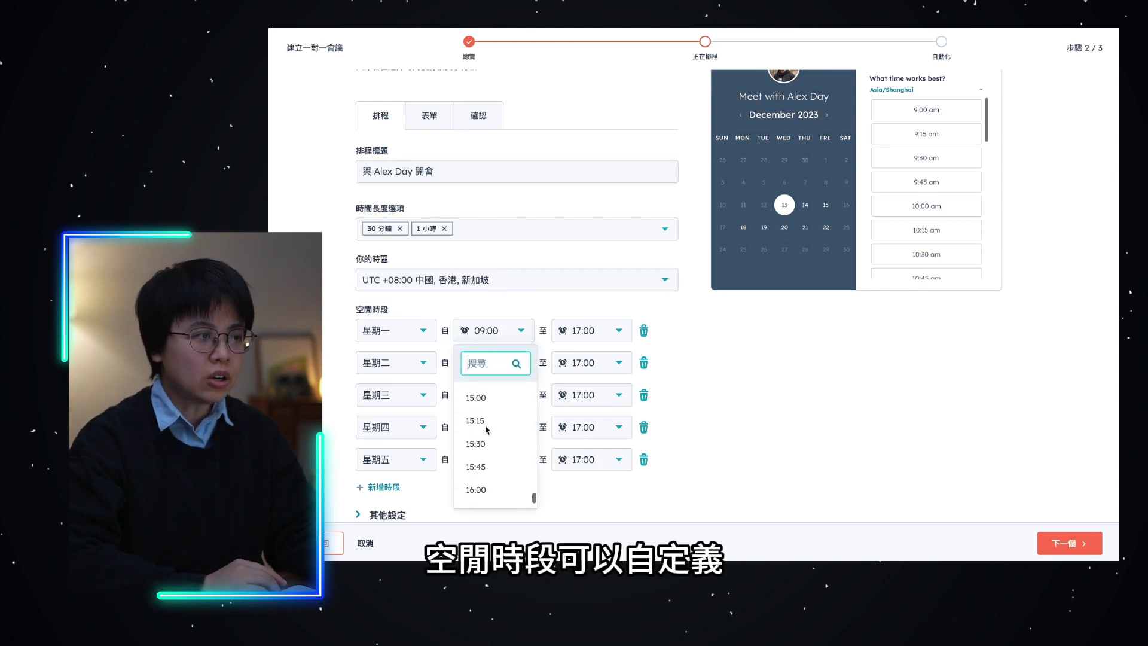
pyautogui.click(483, 429)
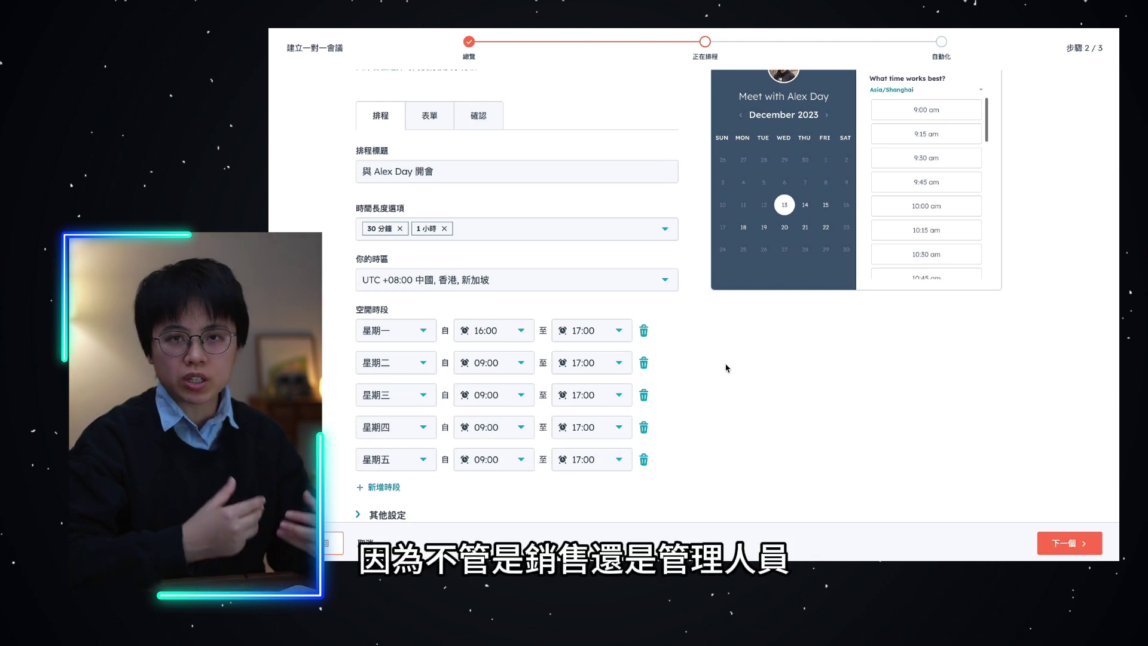
# Set Tuesday's (星期二) availability start time to 15:00.
pyautogui.scroll(-1, 727, 367)
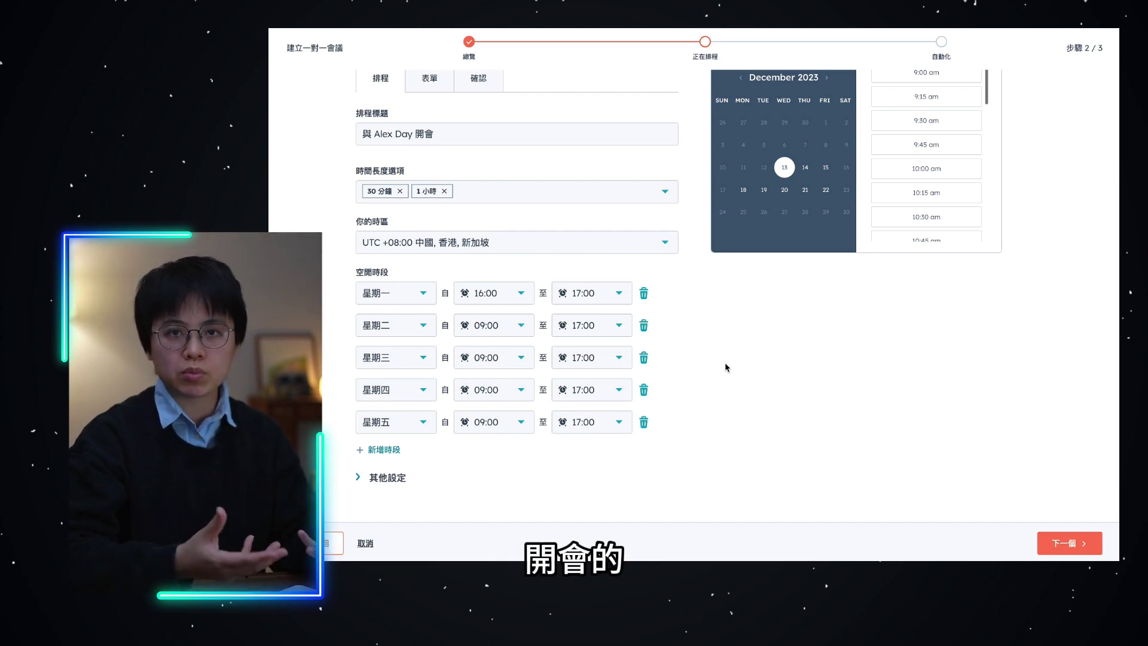
pyautogui.click(502, 357)
pyautogui.scroll(-3, 495, 423)
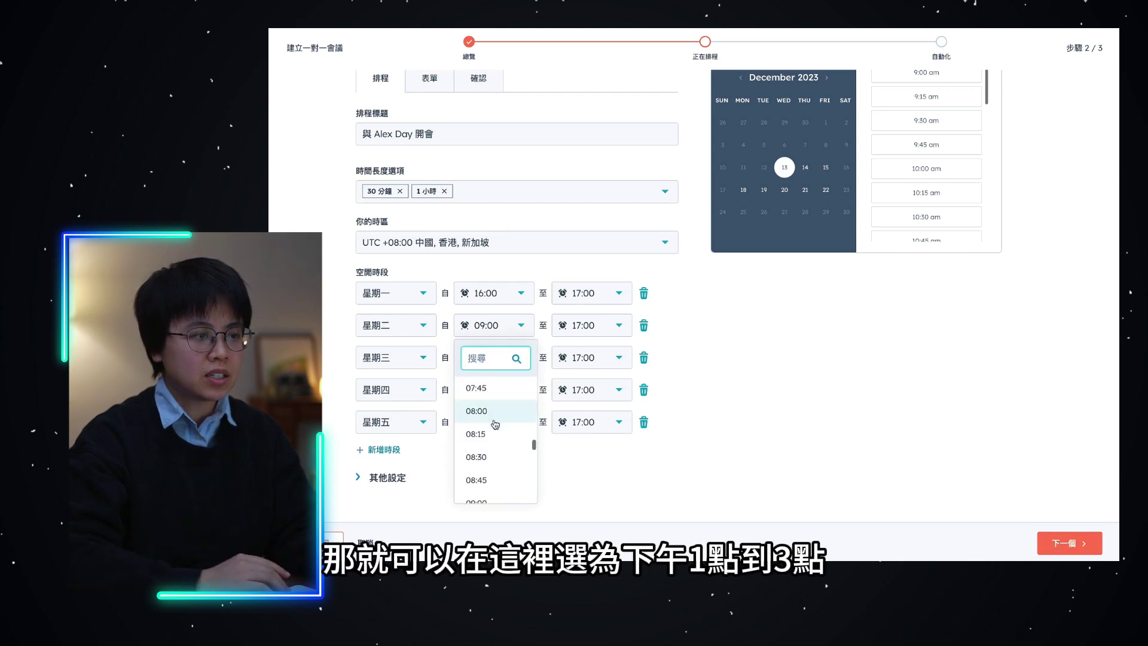
pyautogui.scroll(-9, 495, 423)
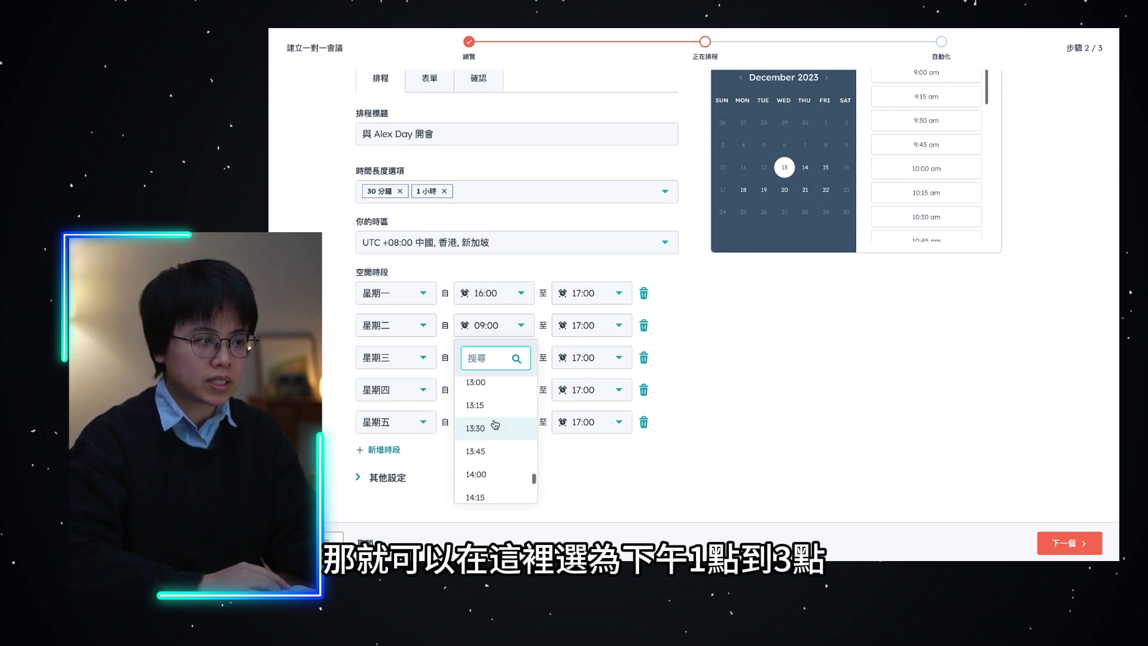
pyautogui.click(494, 422)
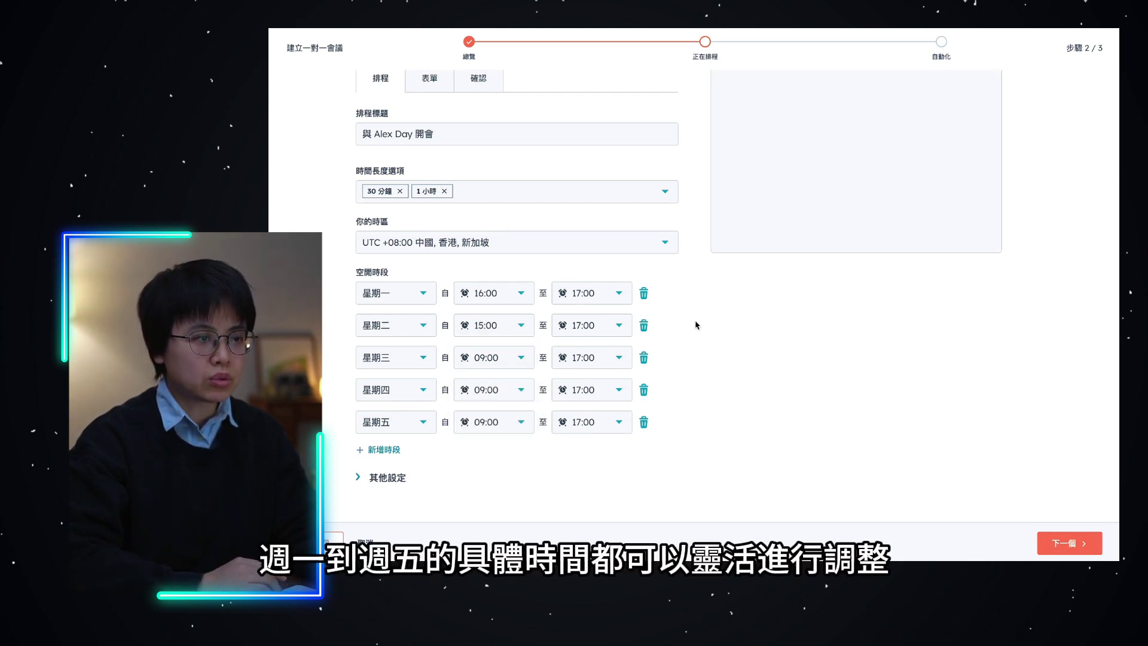
# Expand the additional settings (其他設定) and review the choices for how many weeks ahead meetings can be booked.
pyautogui.click(383, 483)
pyautogui.scroll(-5, 751, 419)
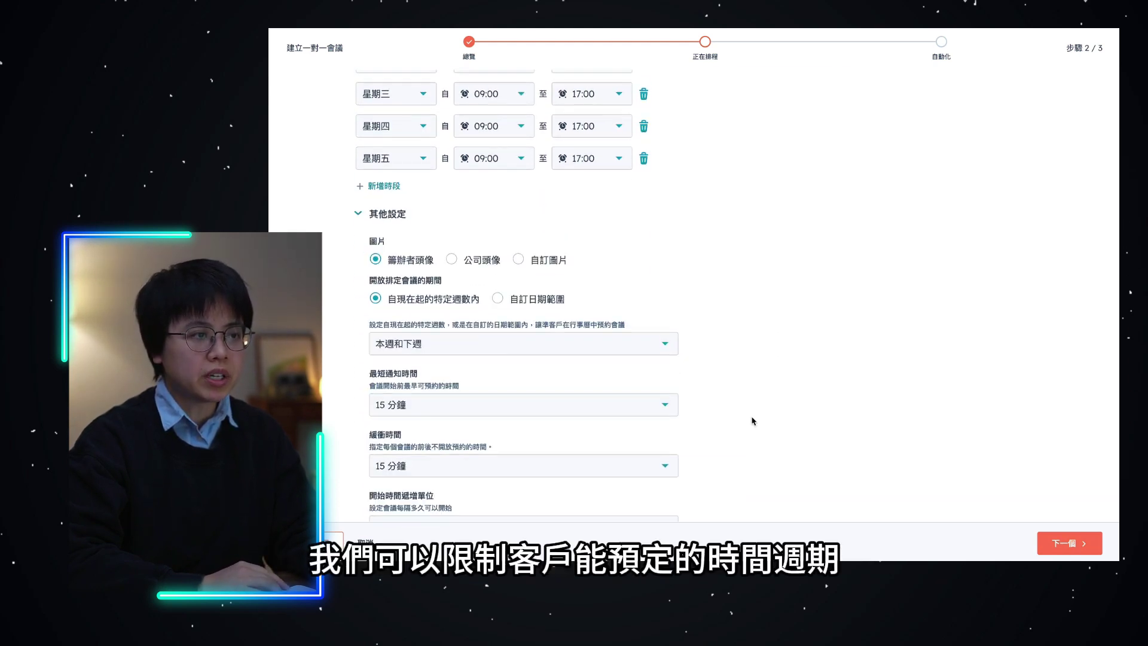
pyautogui.scroll(-1, 718, 389)
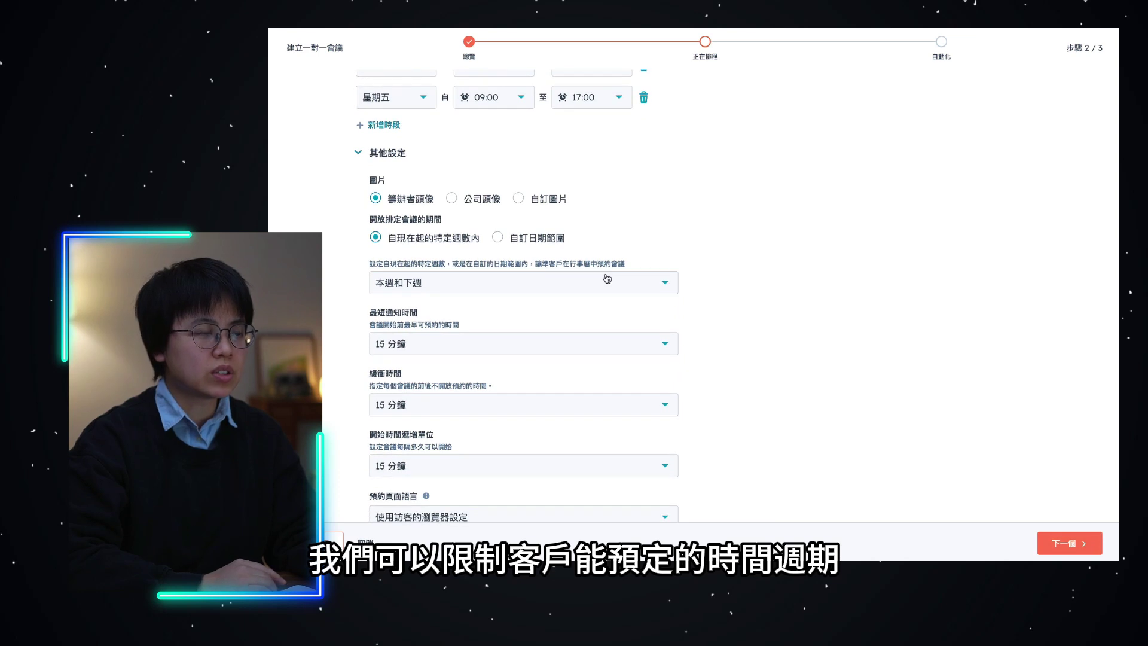
pyautogui.click(605, 285)
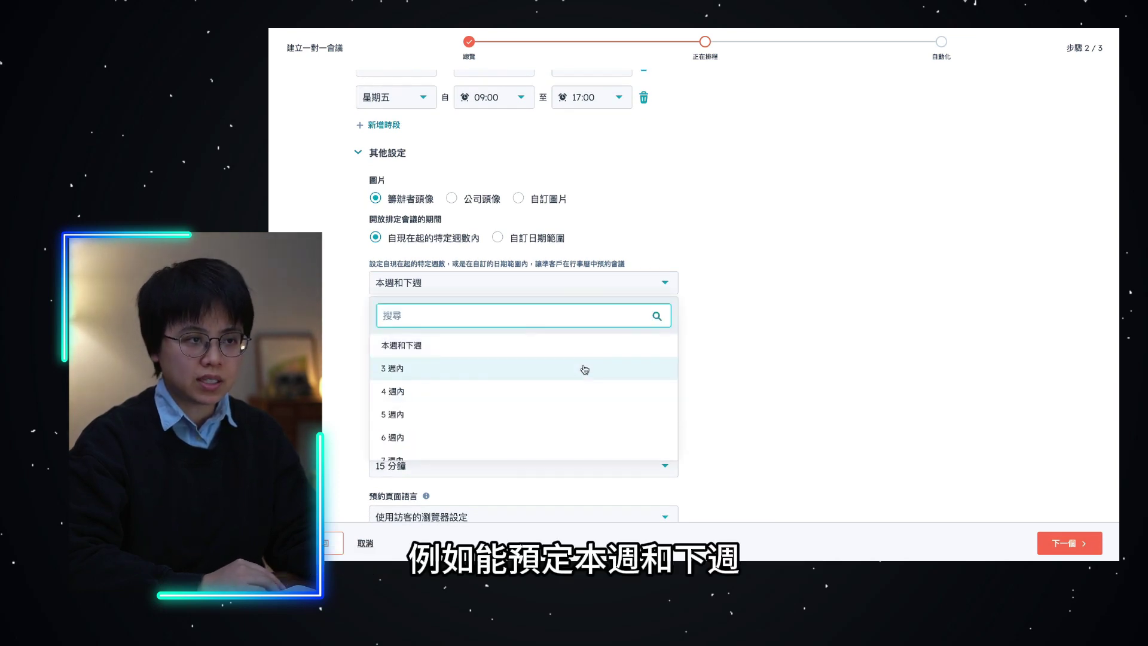
pyautogui.click(755, 364)
pyautogui.scroll(-1, 756, 364)
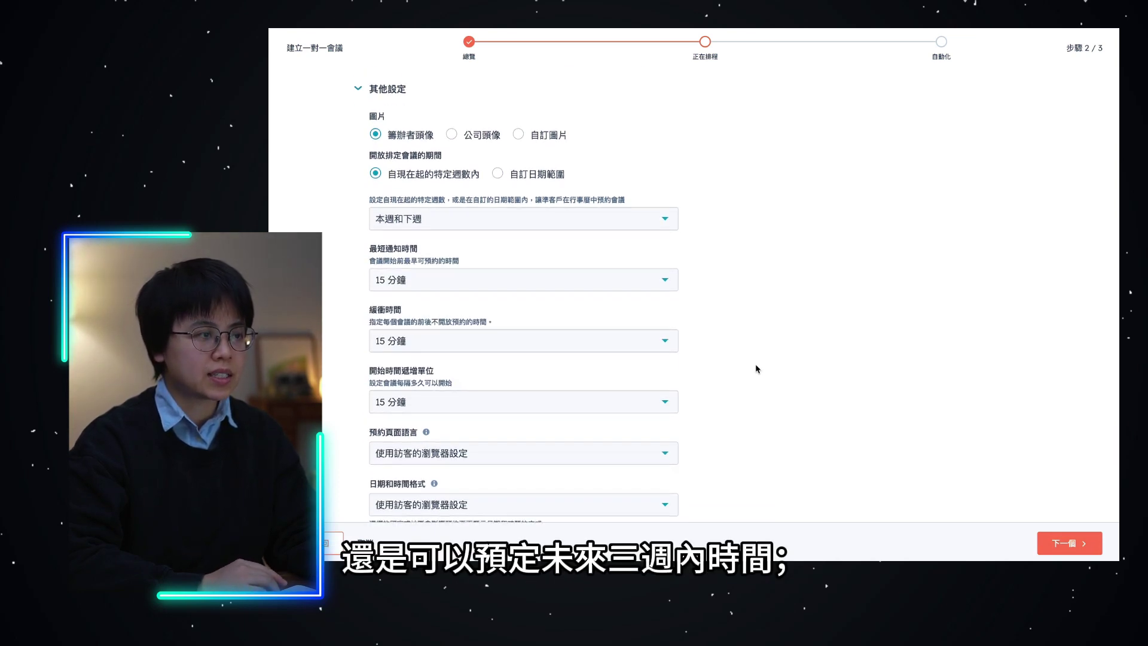
# Review the choices for minimum notice time (最短通知時間) and buffer time (緩衝時間) without changing either.
pyautogui.click(594, 279)
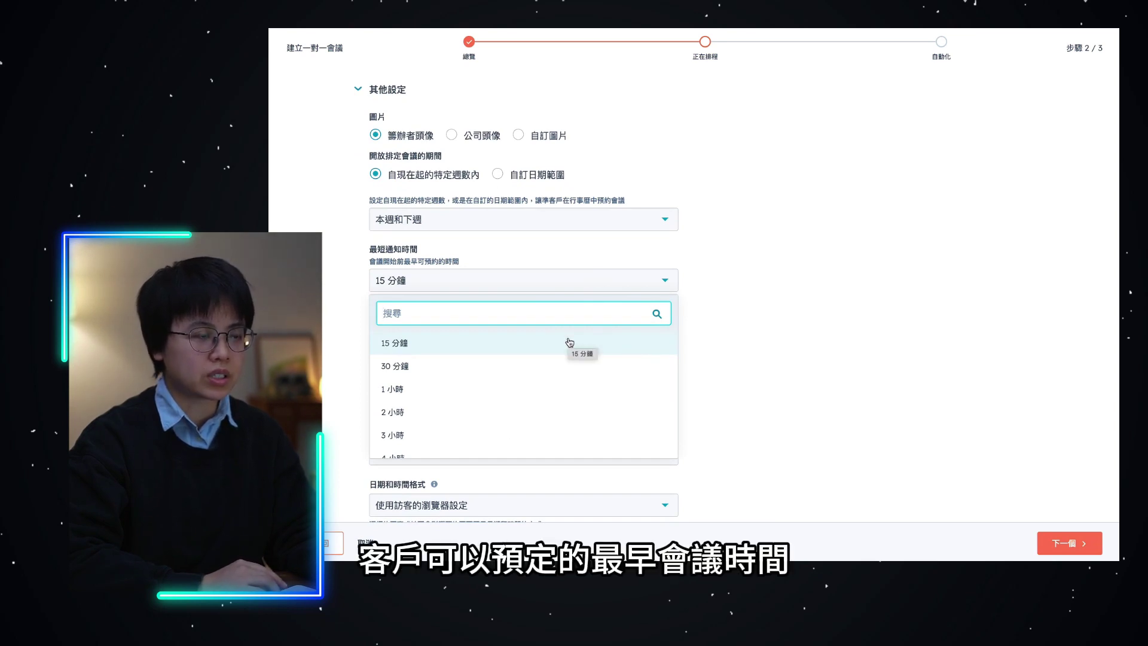
pyautogui.scroll(-2, 569, 342)
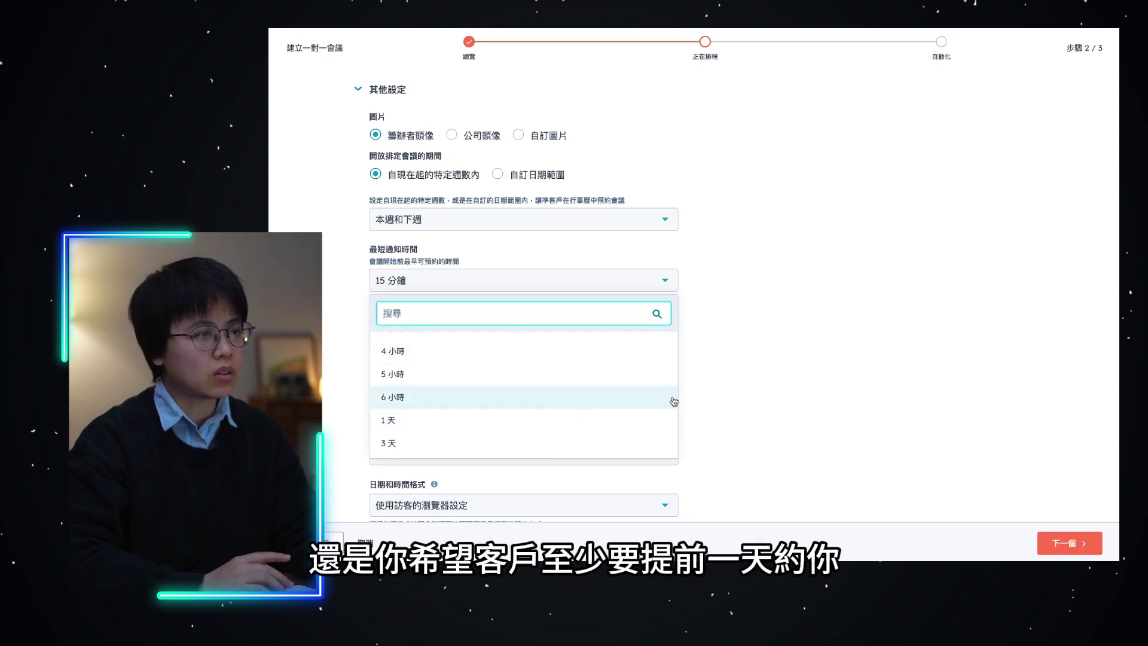
pyautogui.click(721, 399)
pyautogui.click(548, 344)
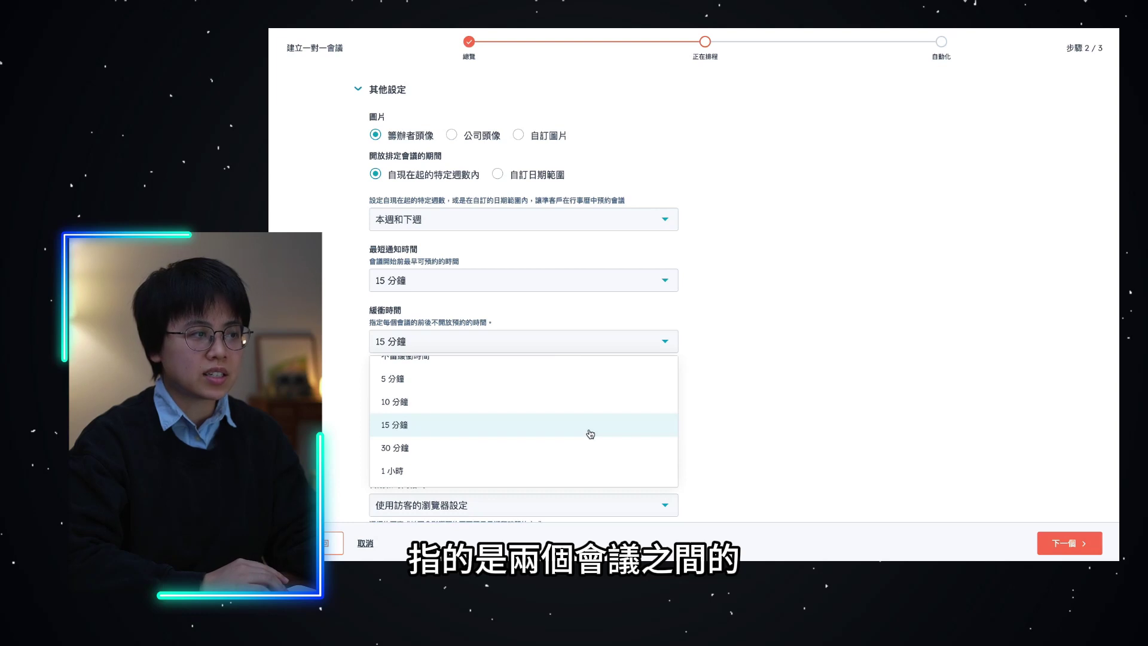
pyautogui.click(741, 441)
pyautogui.scroll(-1, 740, 441)
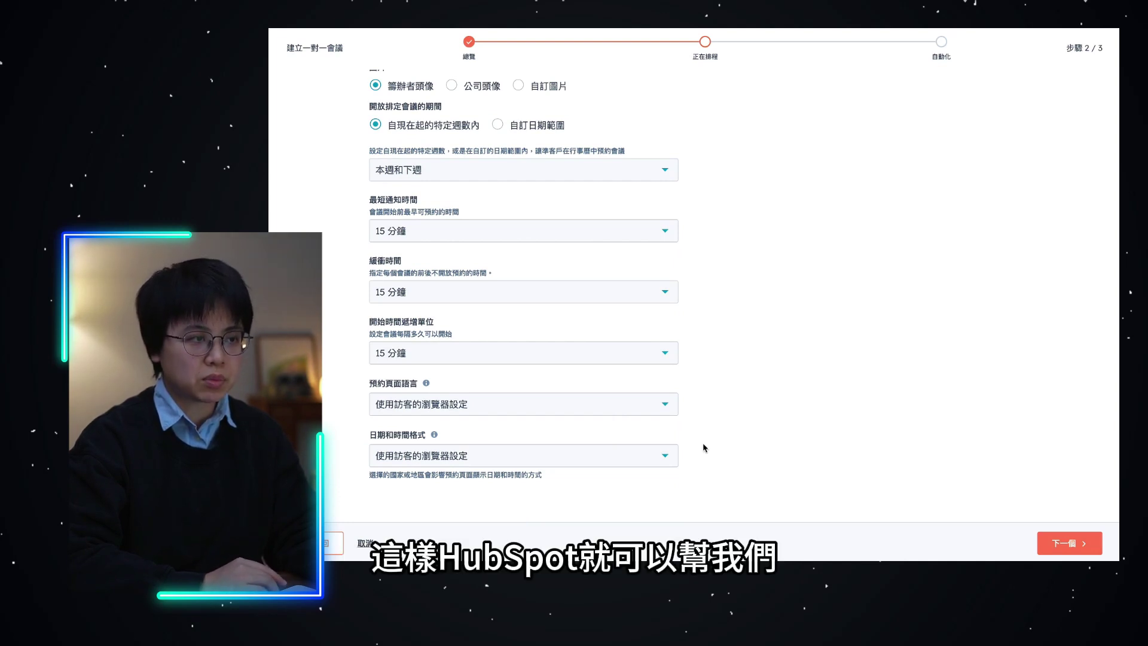
# In the booking form settings (表單), add the contact property 感興趣的產品和服務 as a question and save it.
pyautogui.scroll(12, 703, 447)
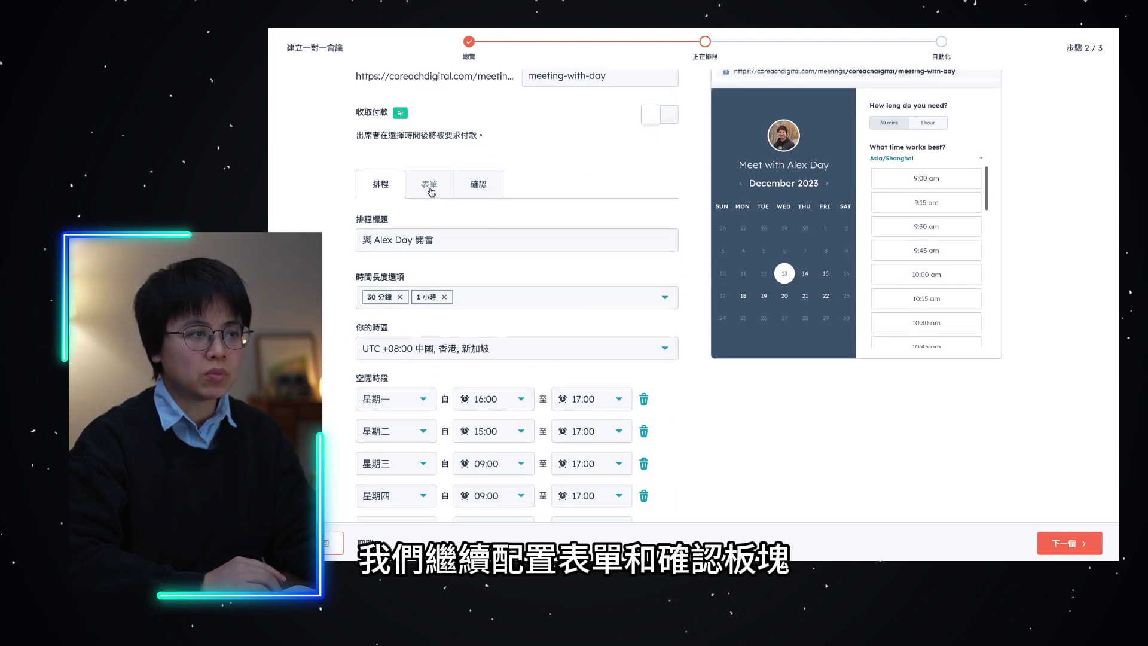
pyautogui.click(430, 187)
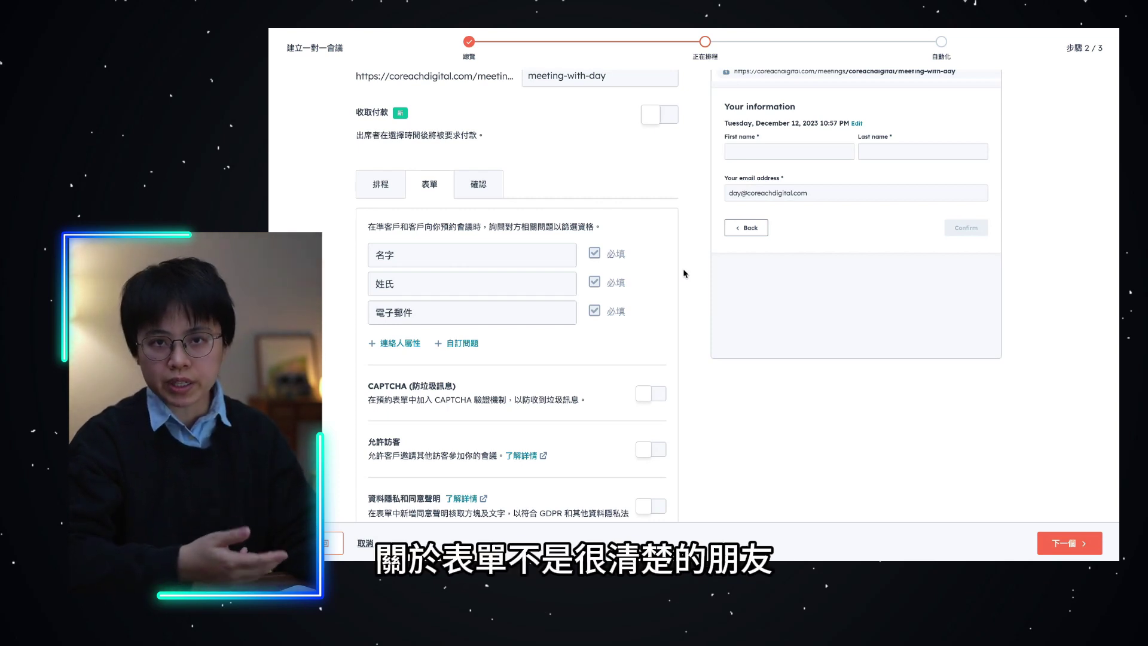
pyautogui.scroll(-1, 684, 273)
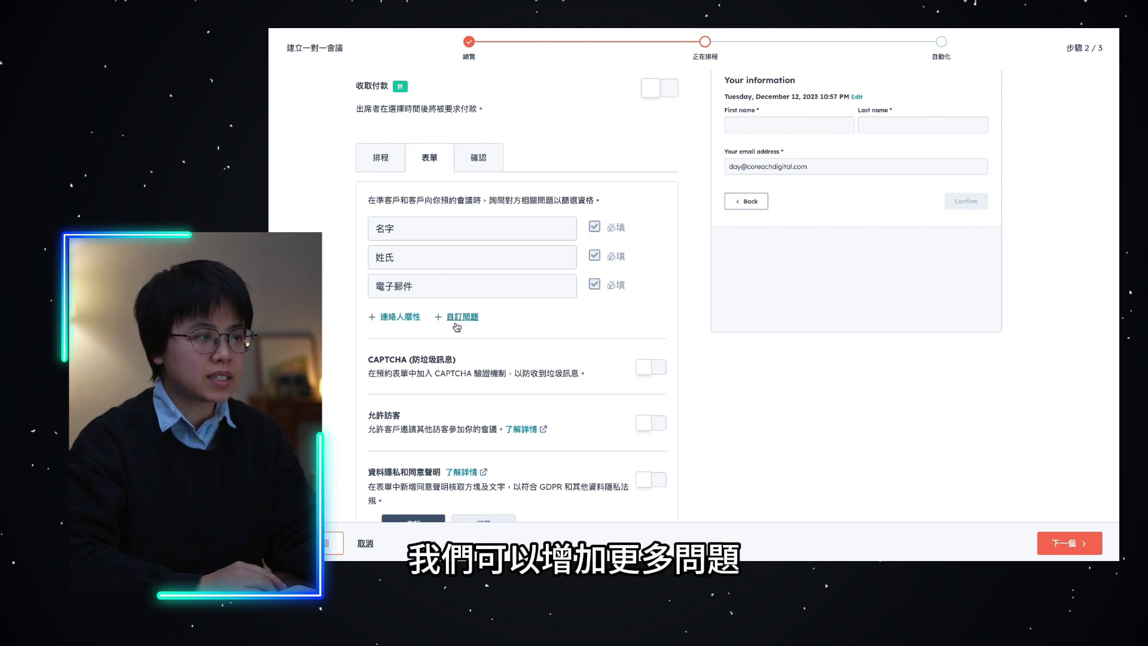
pyautogui.click(411, 317)
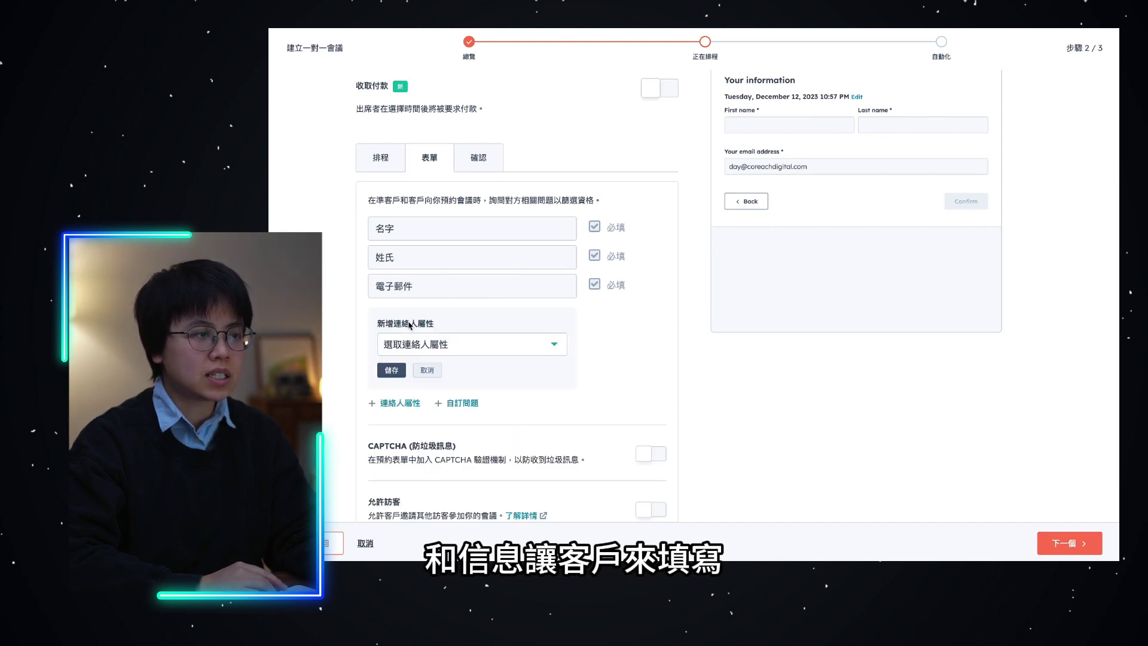
pyautogui.click(429, 347)
pyautogui.write('gan')
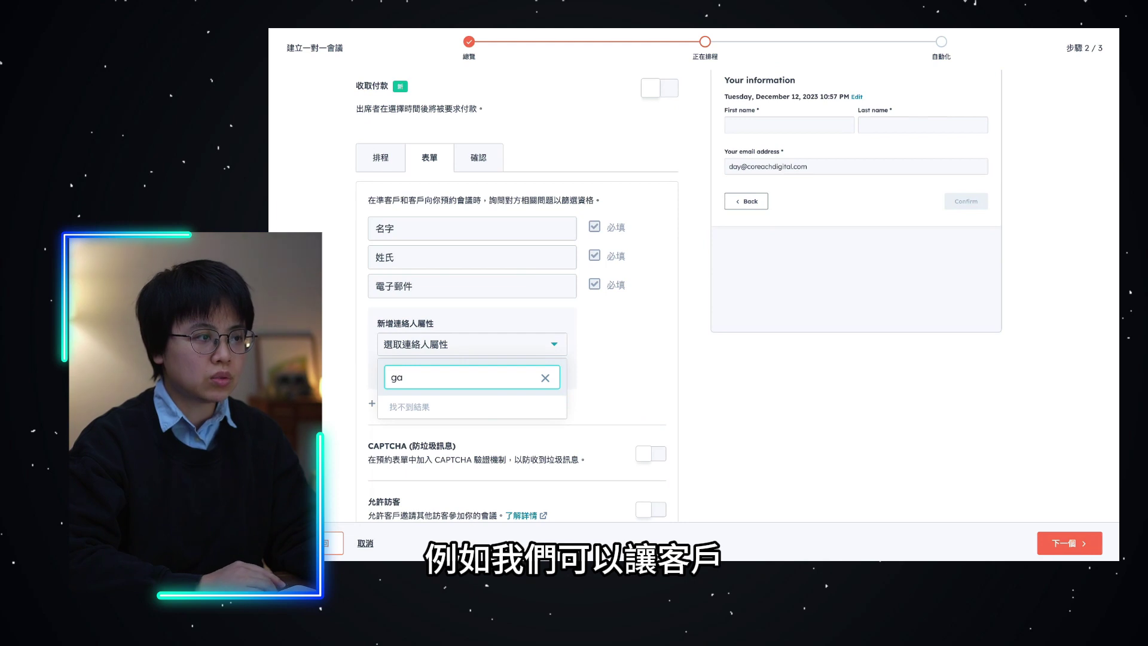
pyautogui.press('BackSpace')
pyautogui.press('BackSpace')
pyautogui.write('gan')
pyautogui.press('space')
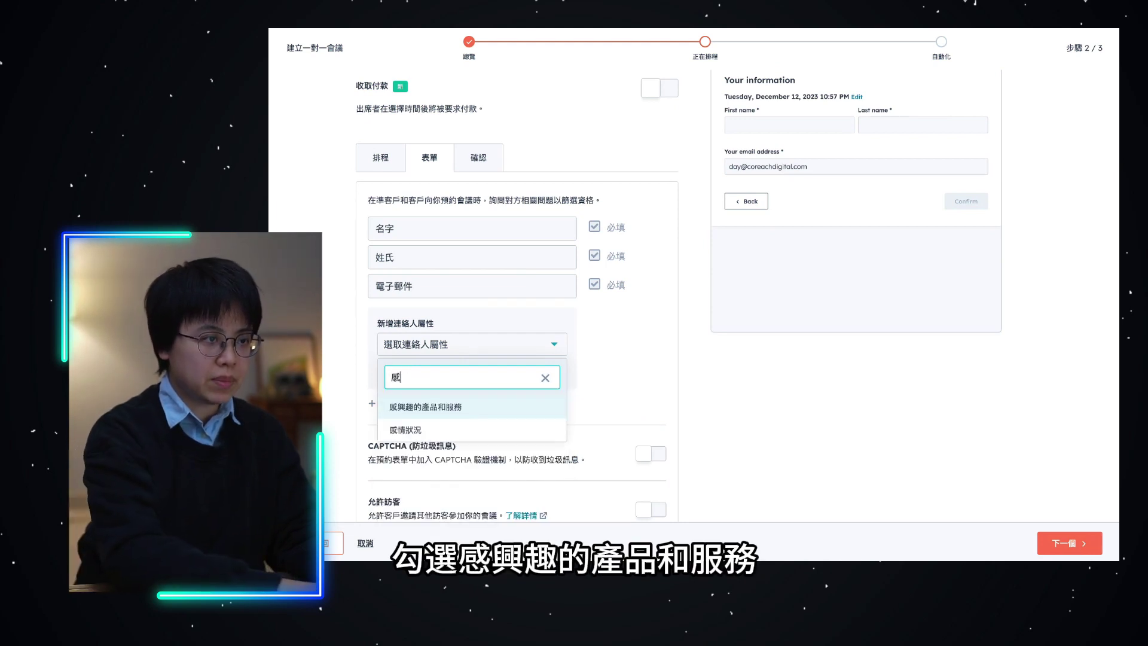
pyautogui.click(442, 414)
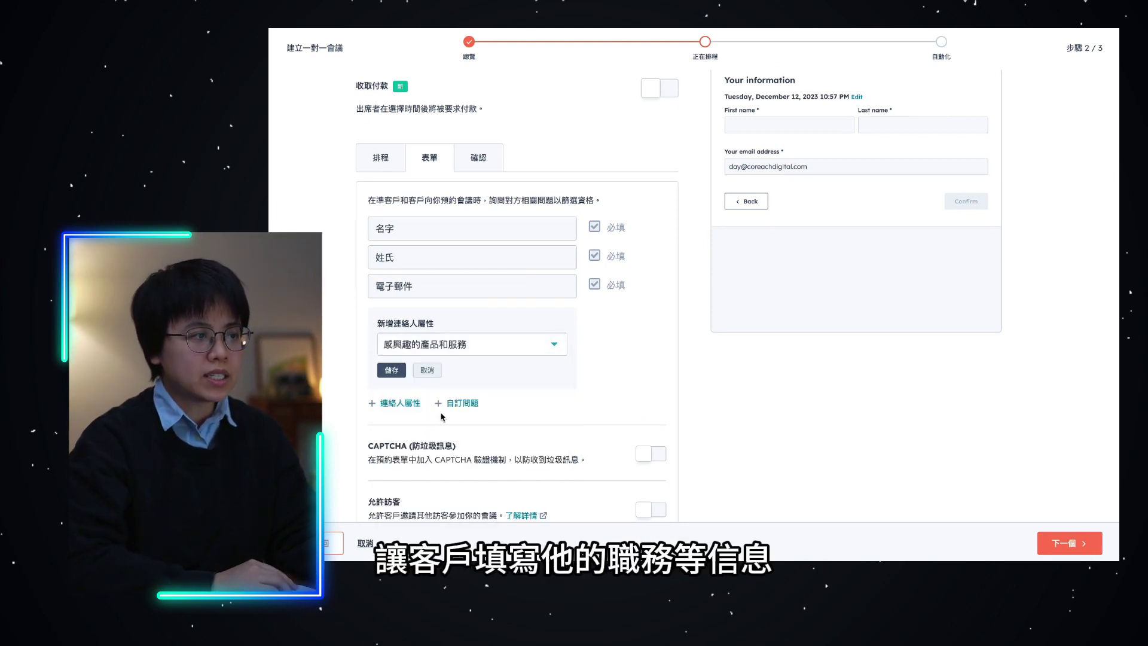
pyautogui.click(393, 371)
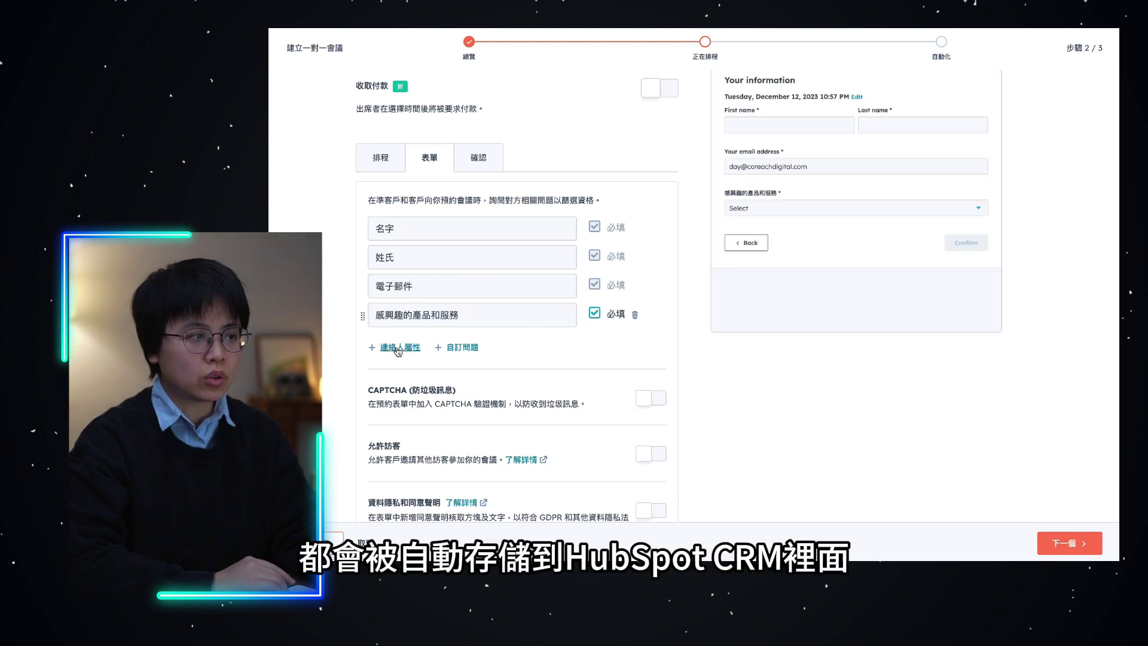
pyautogui.click(398, 348)
pyautogui.click(415, 376)
pyautogui.write('职务')
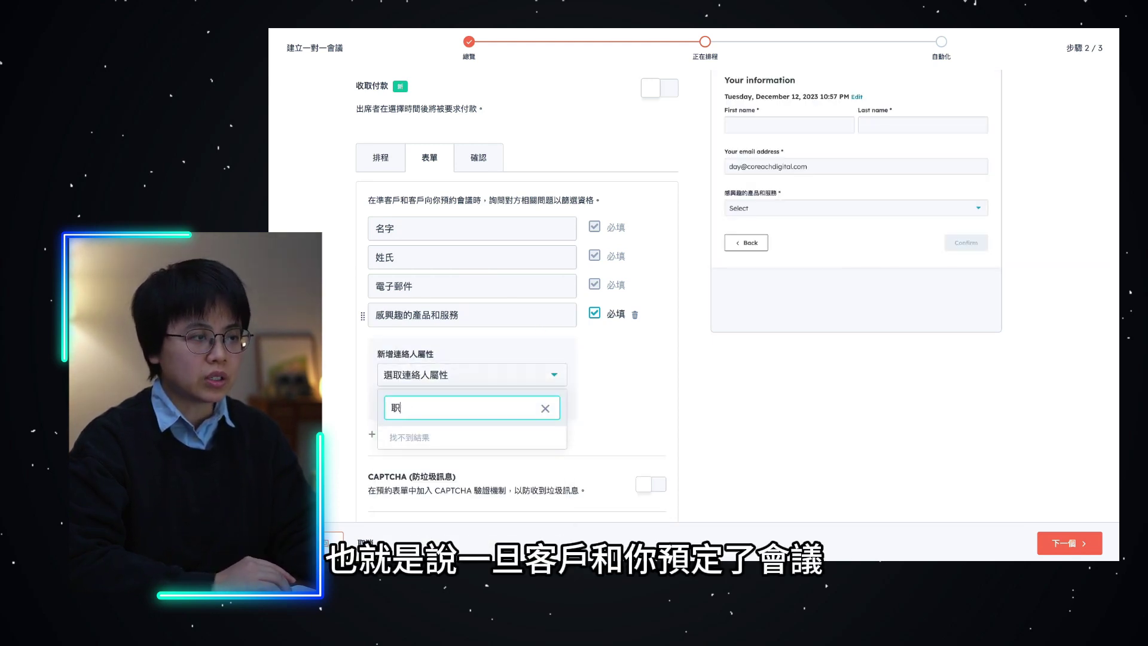
pyautogui.press('BackSpace')
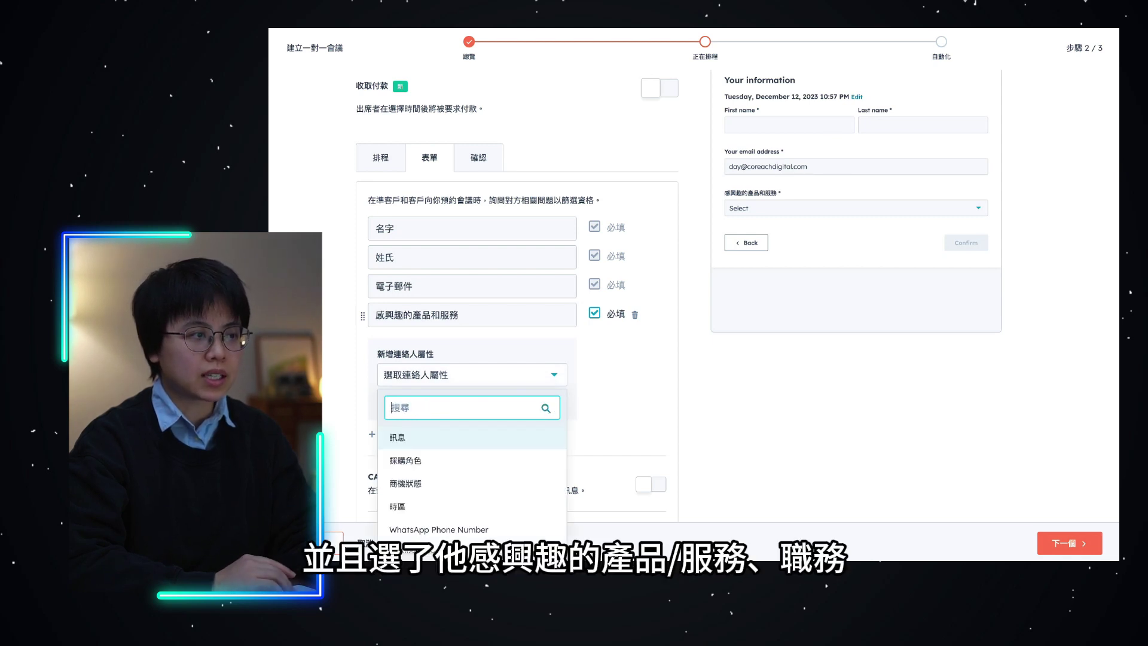
pyautogui.write('zhiwu')
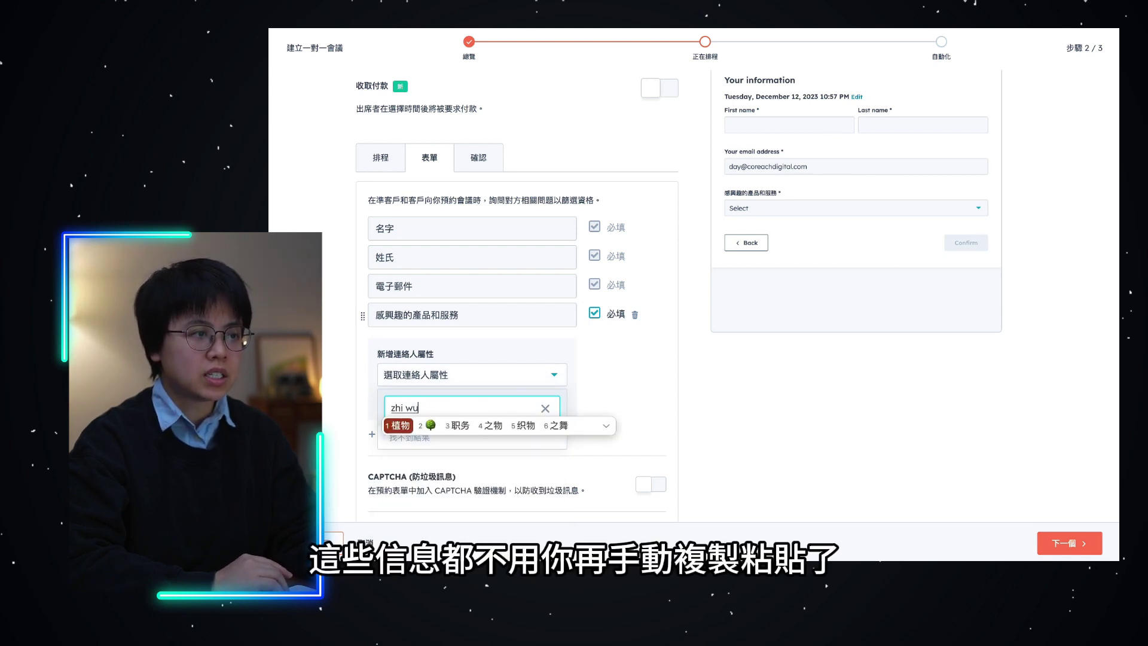
pyautogui.write('3')
pyautogui.press('BackSpace')
pyautogui.press('BackSpace')
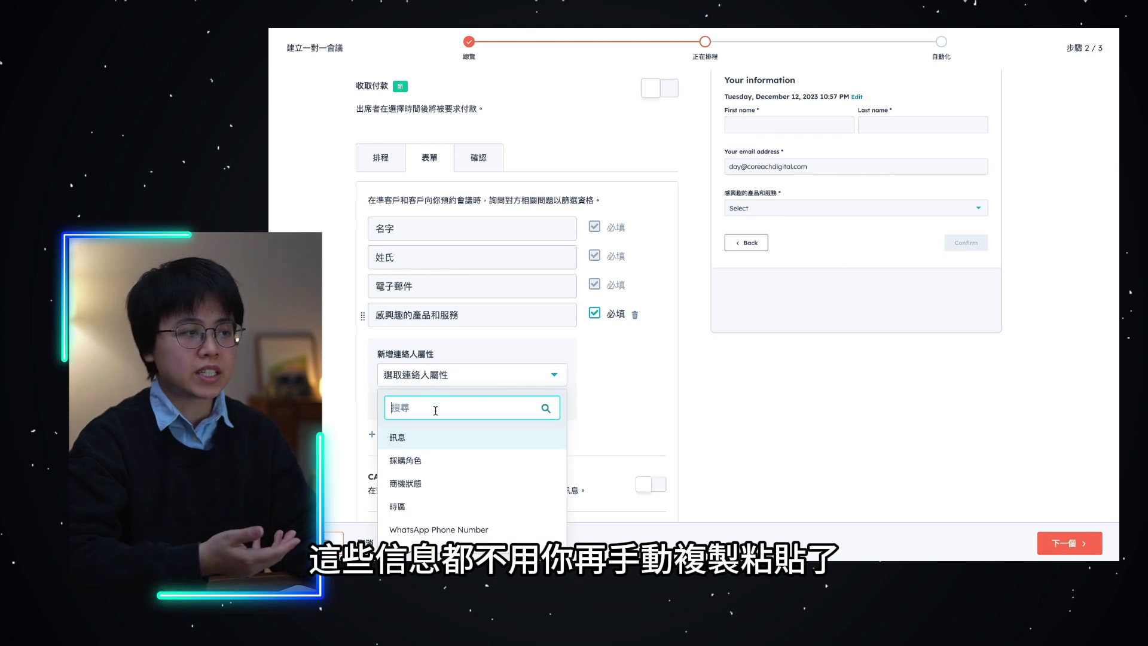
pyautogui.click(646, 407)
pyautogui.click(435, 401)
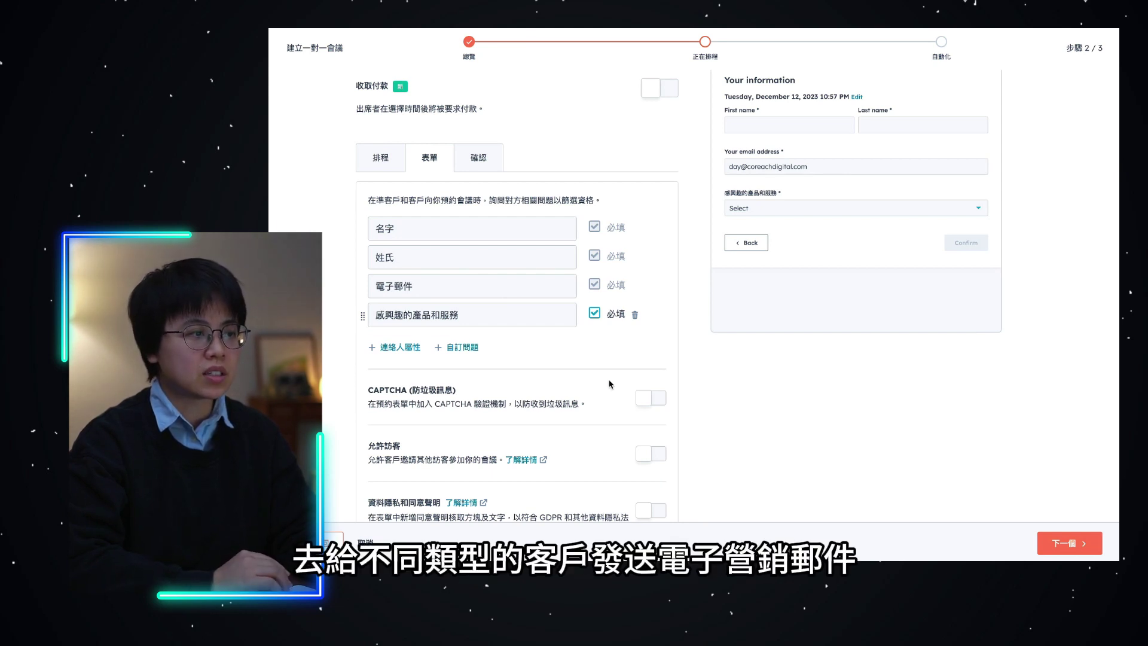
# Turn on the data privacy and consent statement (資料隱私和同意聲明) for the booking form.
pyautogui.scroll(-3, 610, 384)
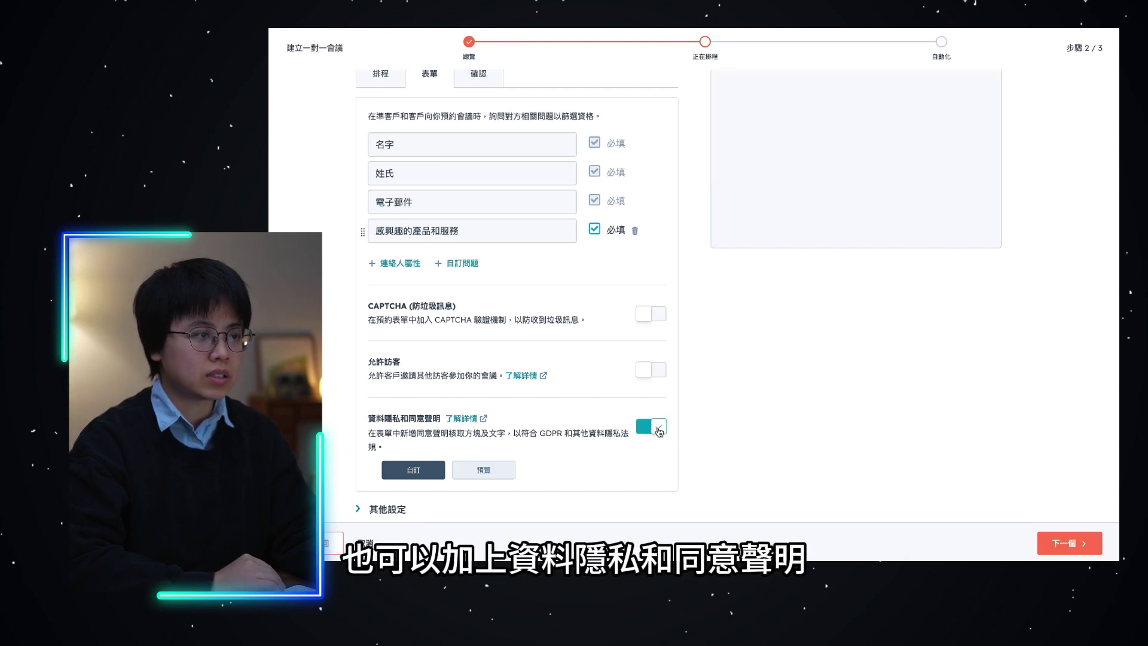
pyautogui.scroll(-2, 705, 441)
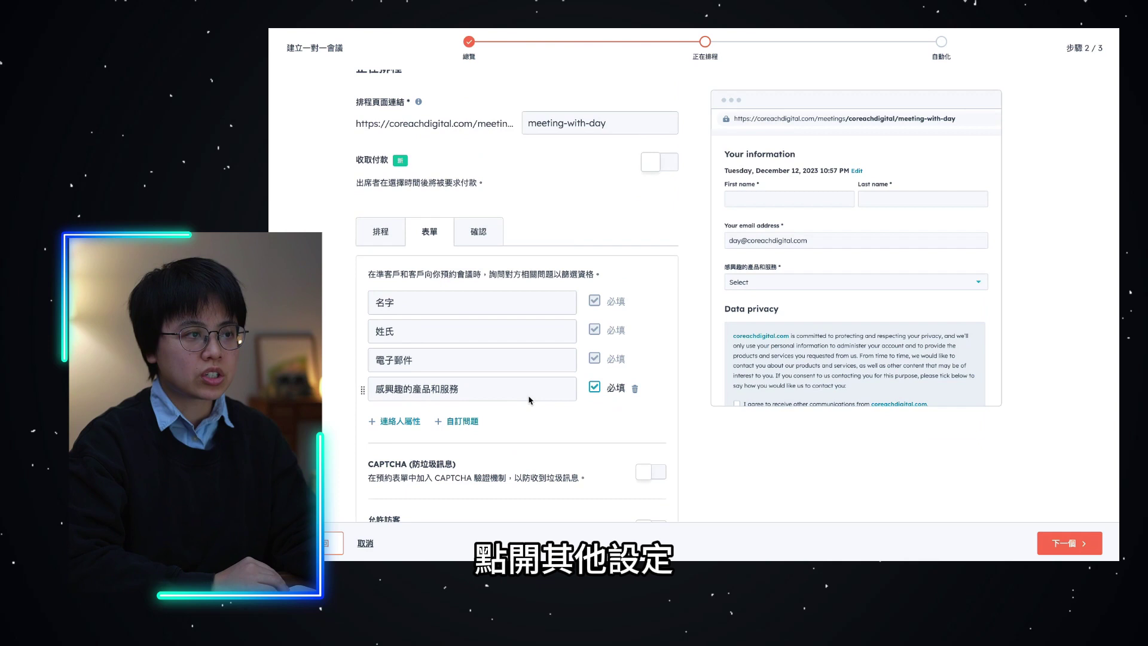
# Expand the form's additional settings (其他設定) and review the options for prefilling known values and automatically submitting the form.
pyautogui.scroll(1, 679, 295)
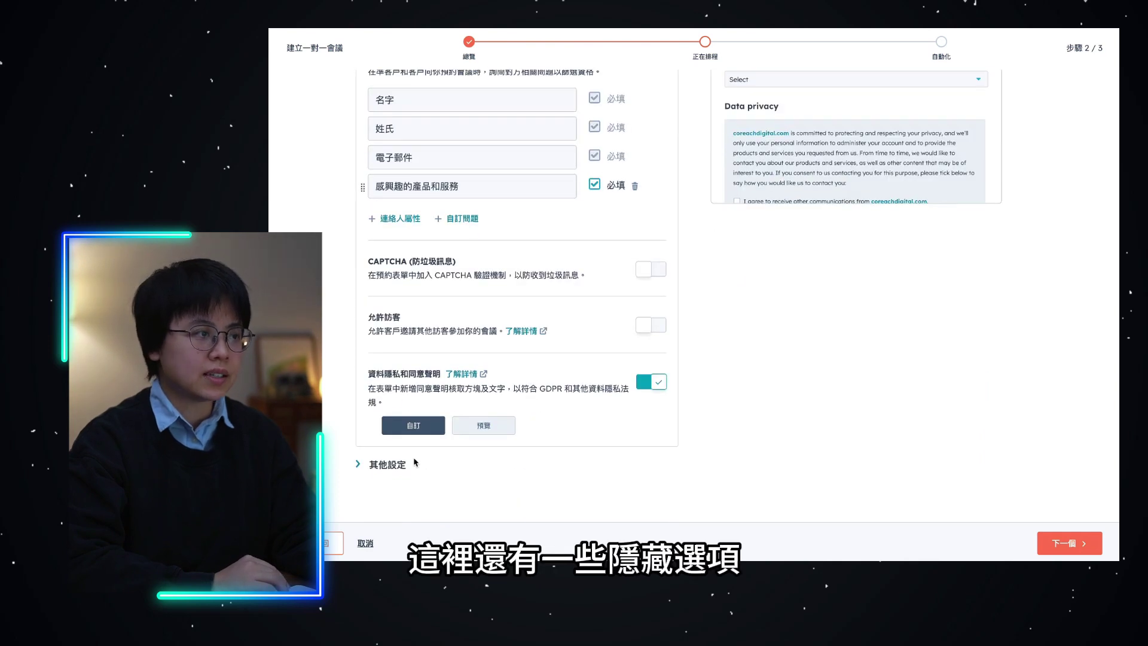
pyautogui.click(397, 466)
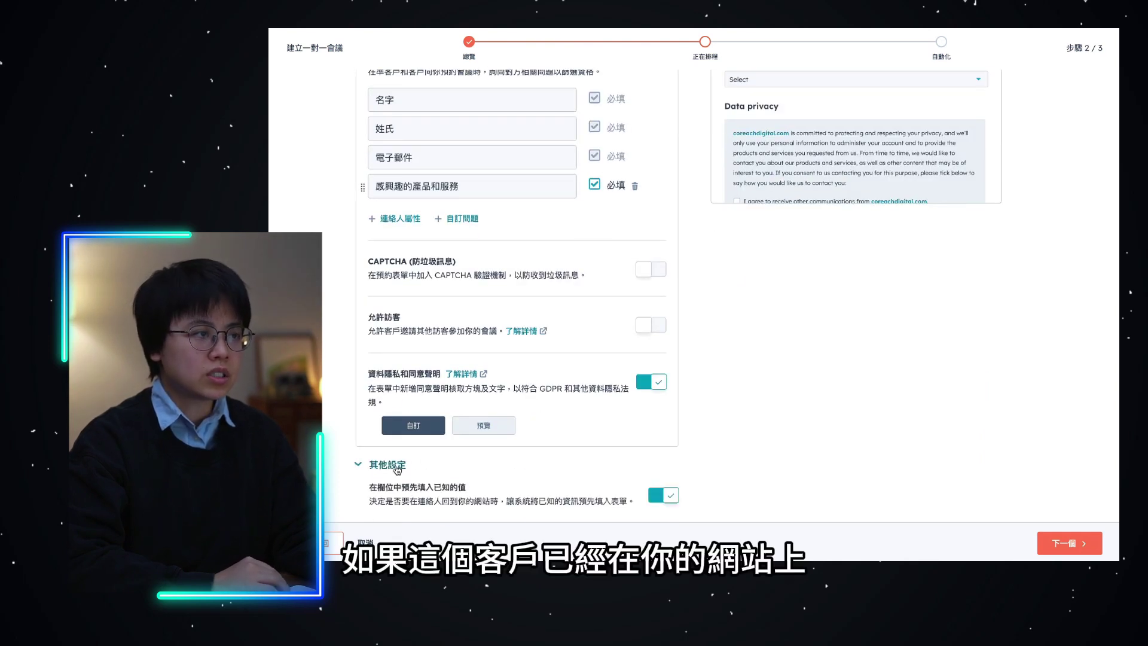
pyautogui.scroll(-2, 559, 472)
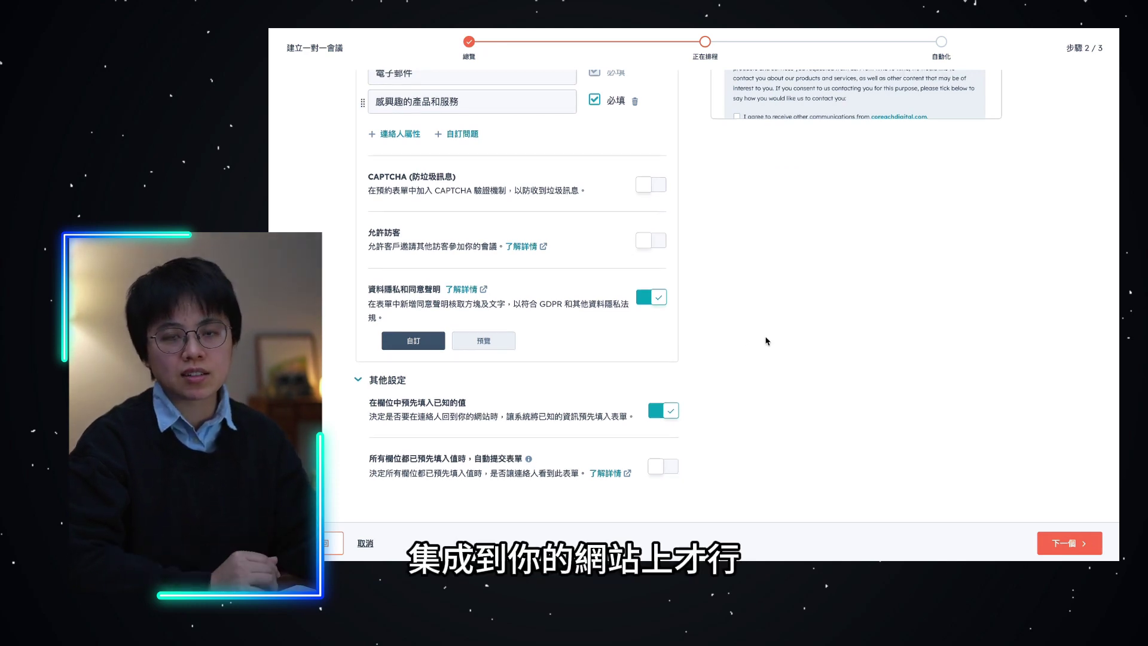
pyautogui.scroll(1, 763, 333)
pyautogui.scroll(-1, 767, 341)
# In the confirmation settings (確認), try redirecting to another page (重新導向至另一個頁面), and restore the default confirmation page (顯示預設確認頁面).
pyautogui.scroll(5, 767, 340)
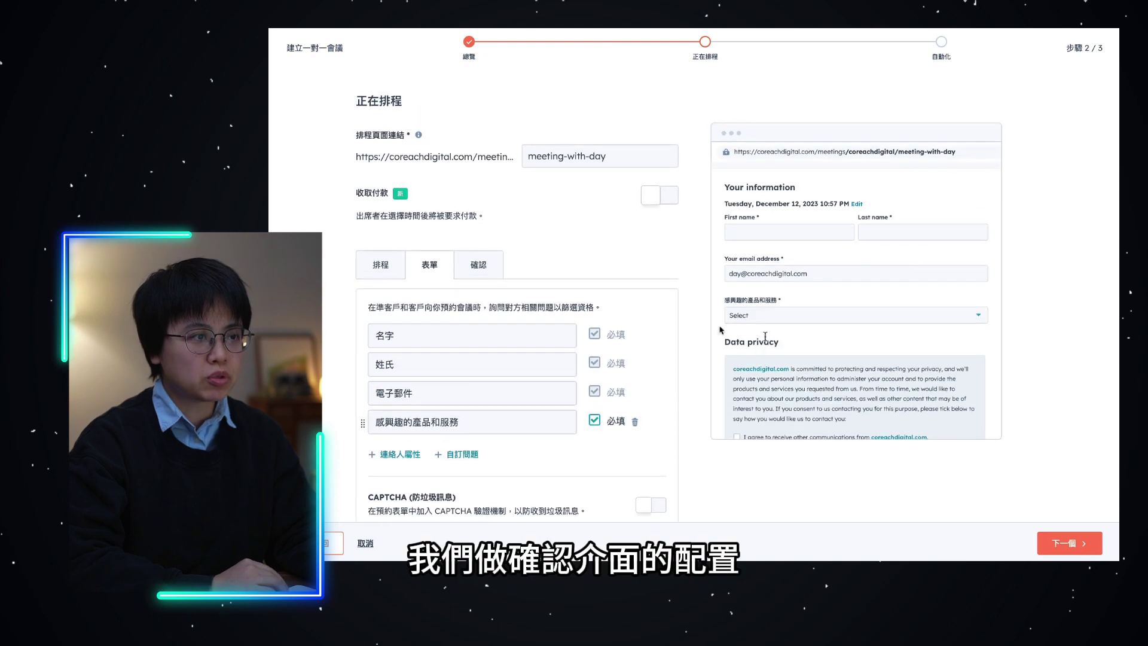
pyautogui.click(483, 271)
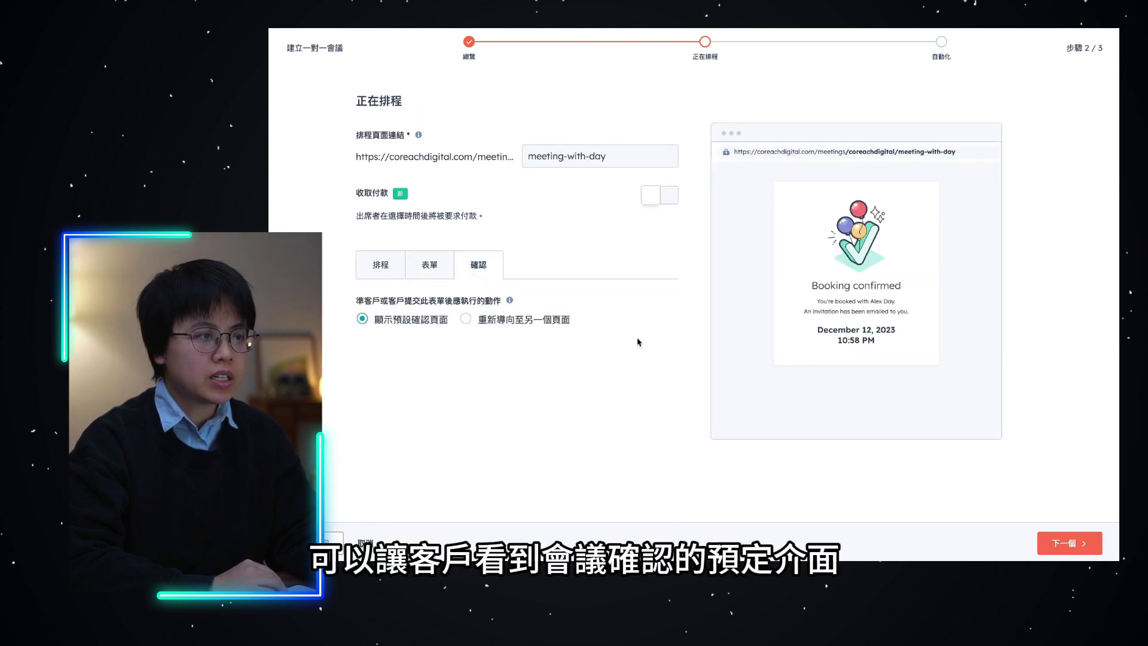
pyautogui.click(520, 323)
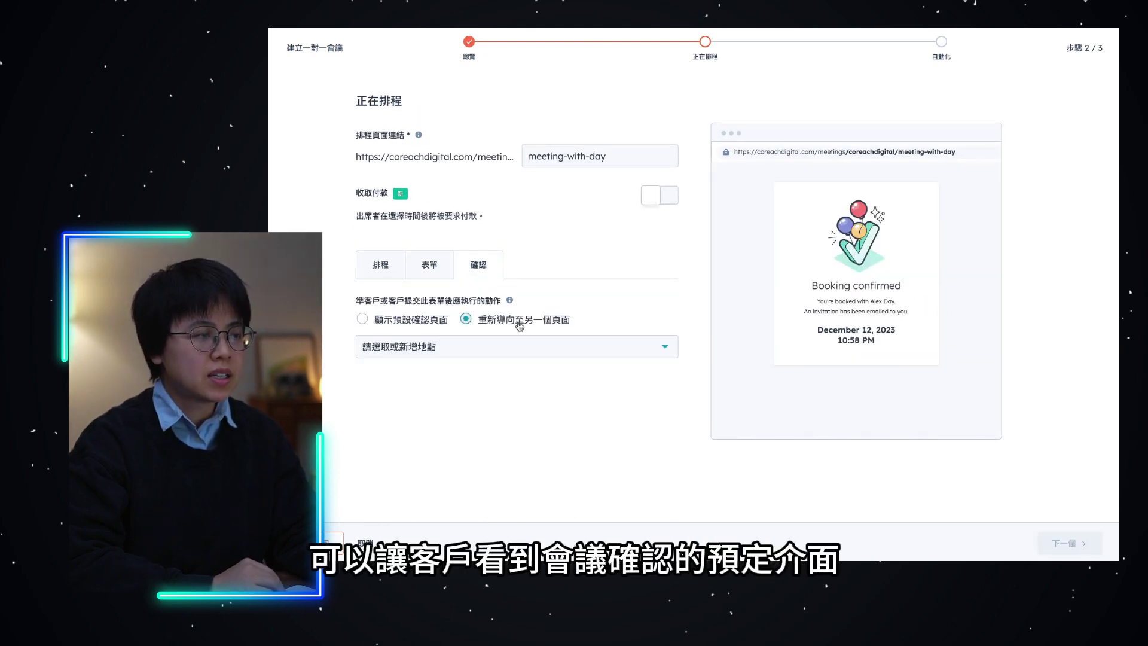
pyautogui.click(420, 327)
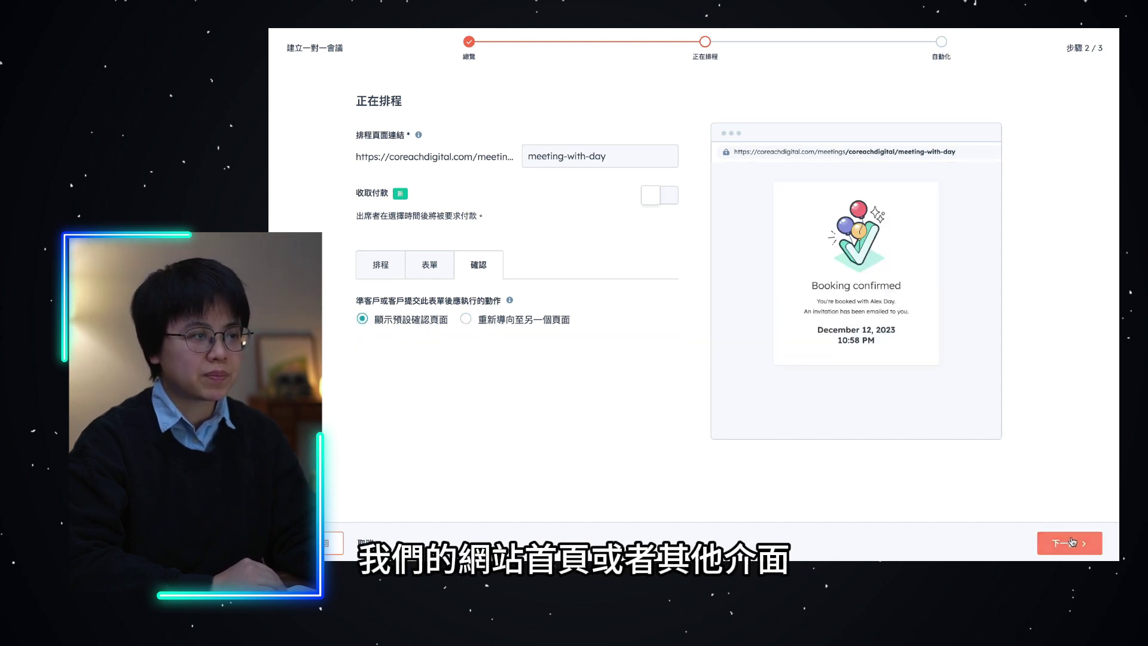
# Proceed to the automation step (自動化) and turn on the pre-meeting email reminder (會議前的提醒).
pyautogui.click(1072, 542)
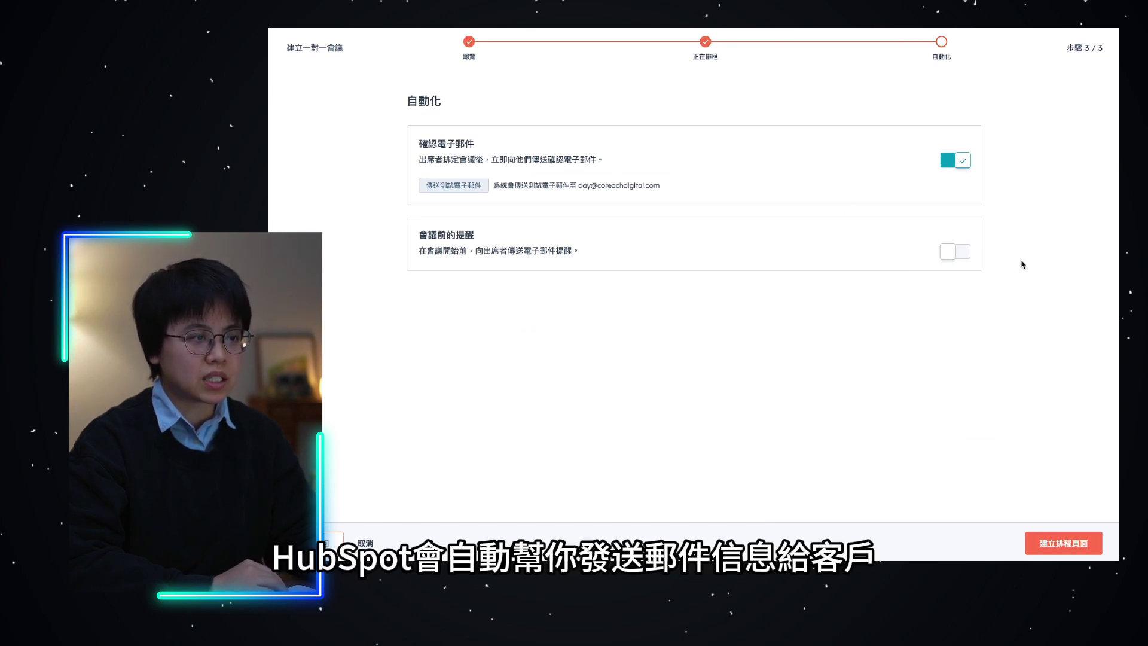
pyautogui.click(963, 252)
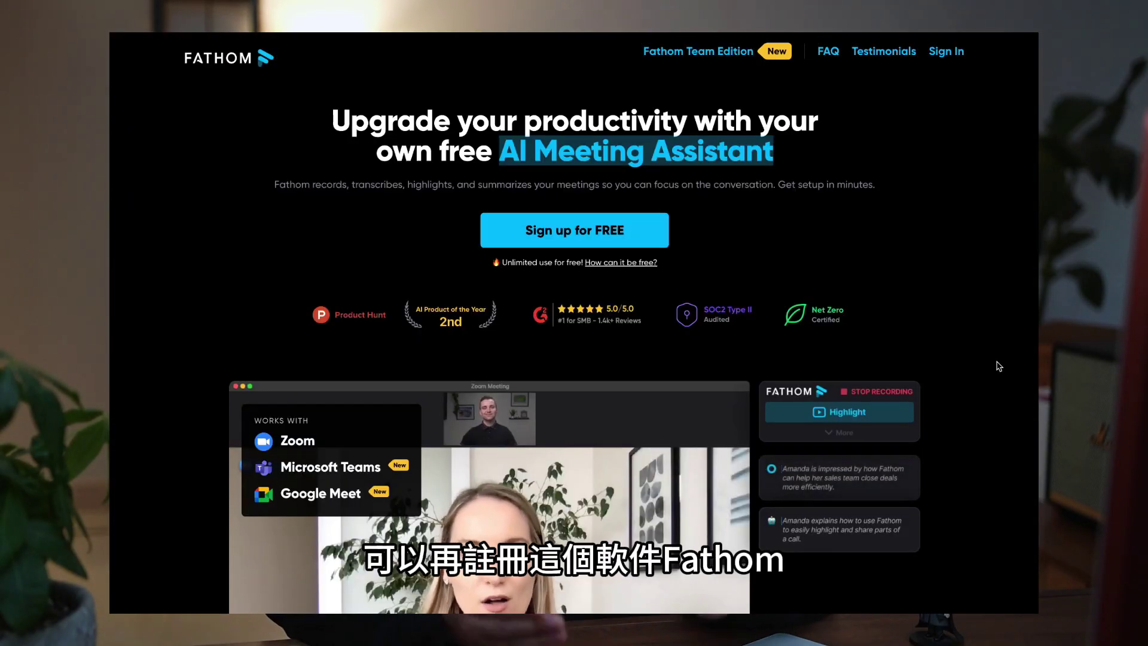
# Switch to Fathom and review its product overview, along with its video conferencing, recording and HubSpot integration settings.
pyautogui.scroll(-3, 998, 366)
pyautogui.scroll(-5, 998, 366)
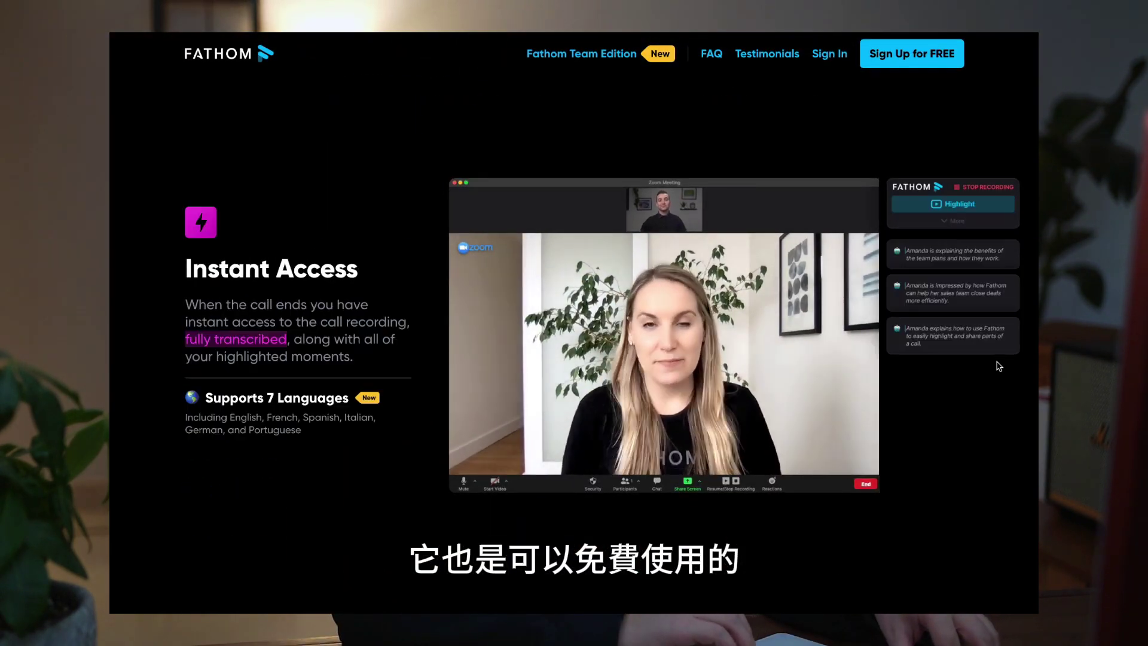
pyautogui.scroll(-5, 999, 366)
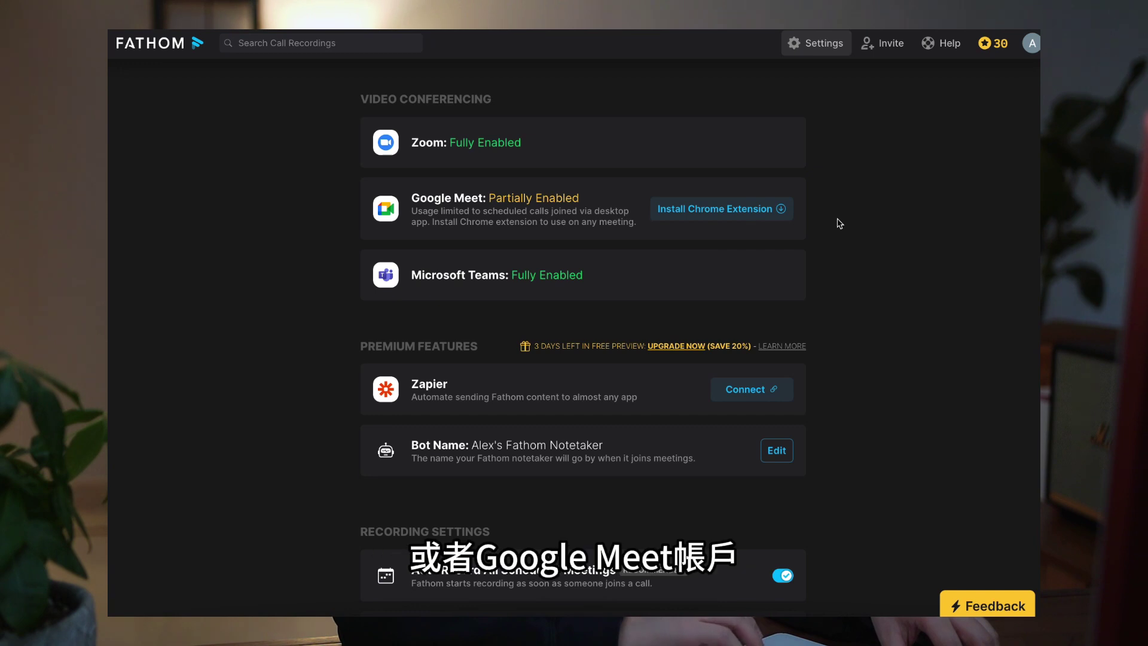
pyautogui.scroll(-5, 839, 223)
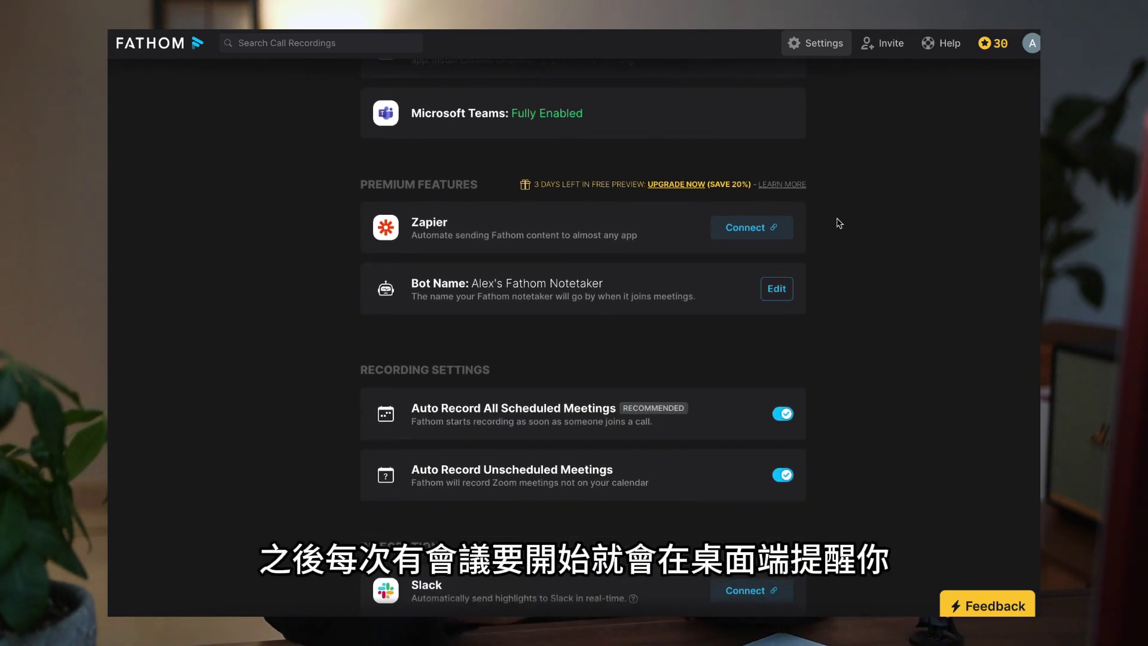
pyautogui.scroll(-4, 839, 223)
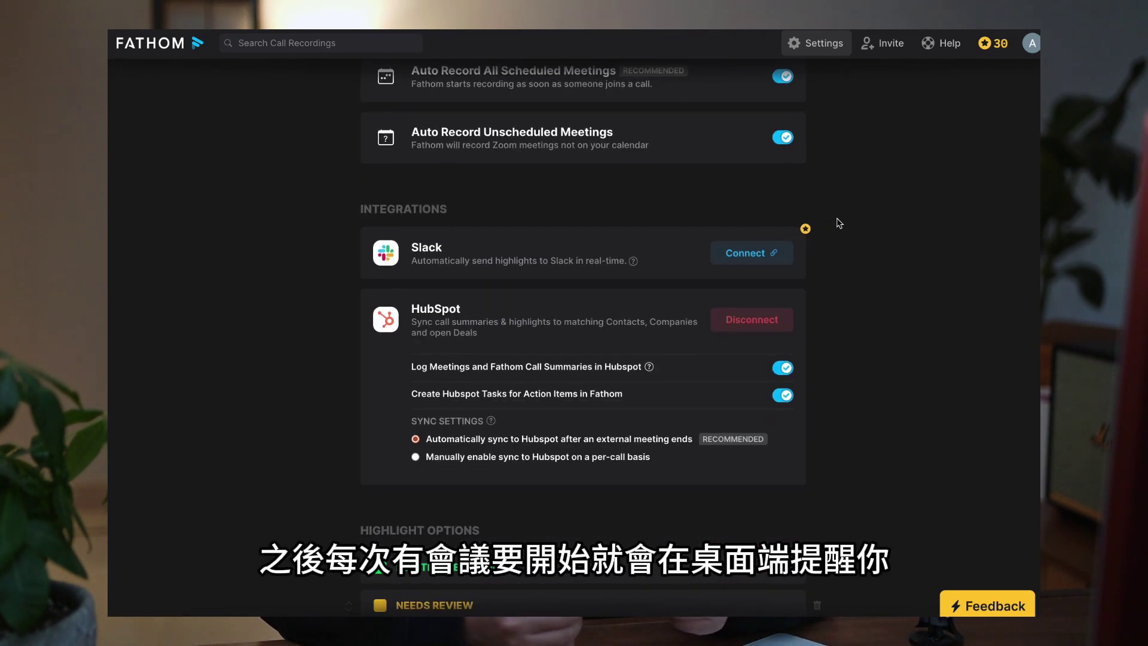